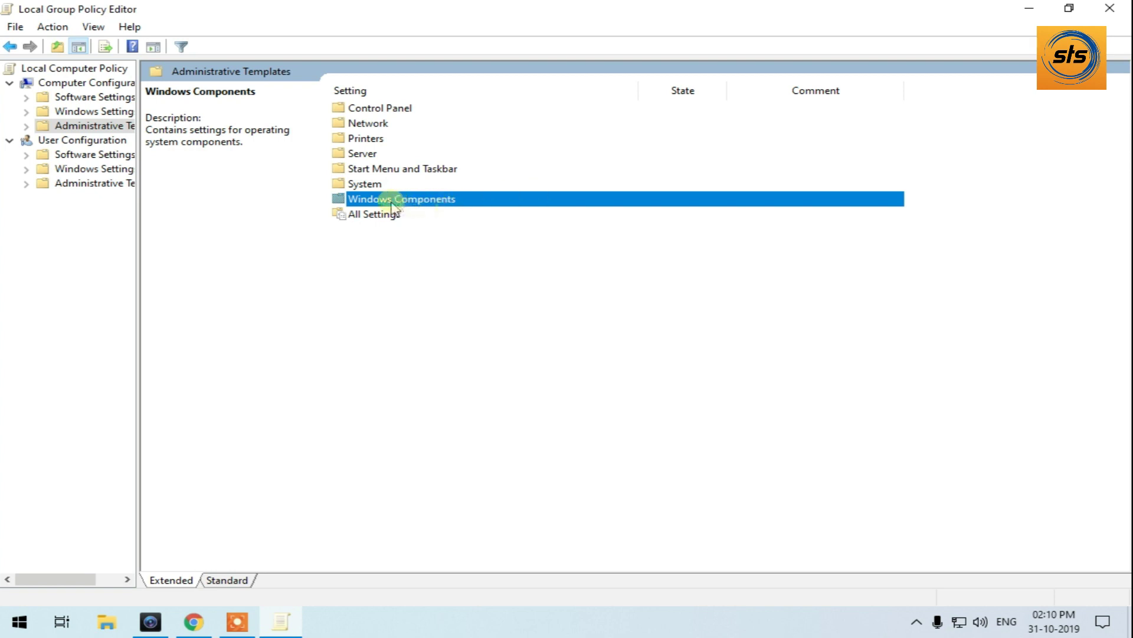
# - Open the Windows Update policies inside Windows Components of the Computer Configuration administrative templates
pyautogui.doubleClick(409, 204)
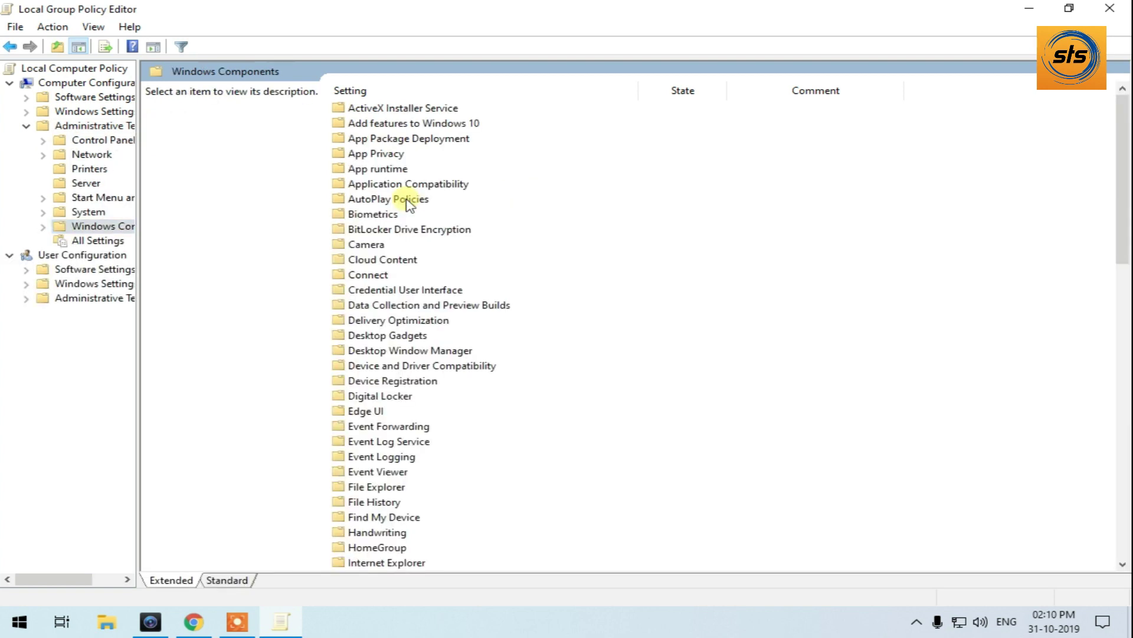
pyautogui.scroll(-18, 438, 223)
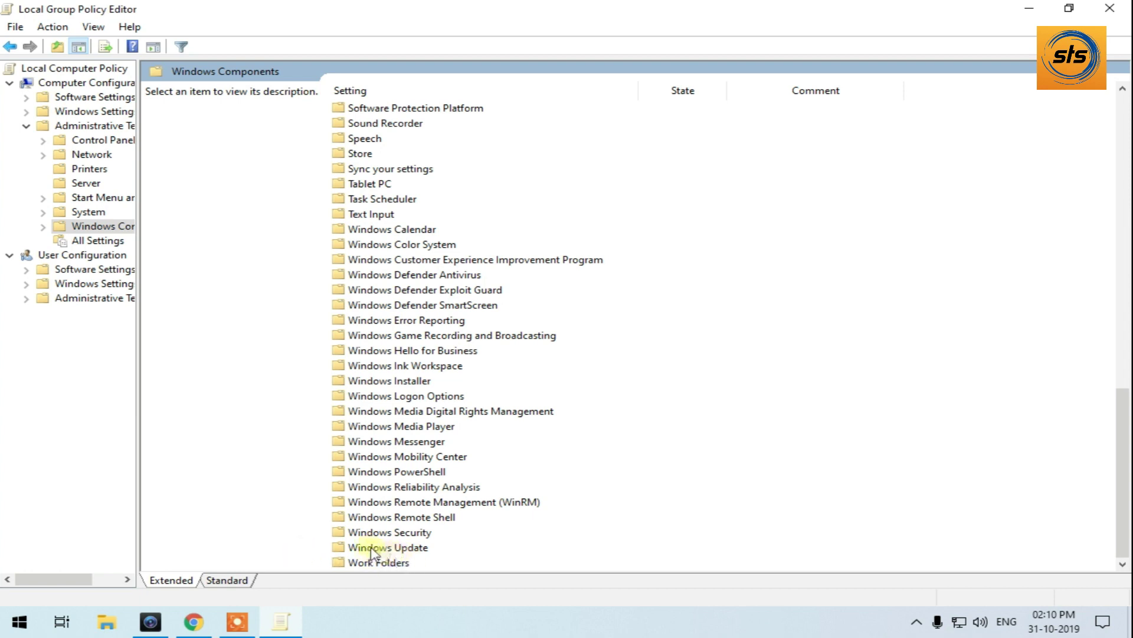
pyautogui.click(372, 549)
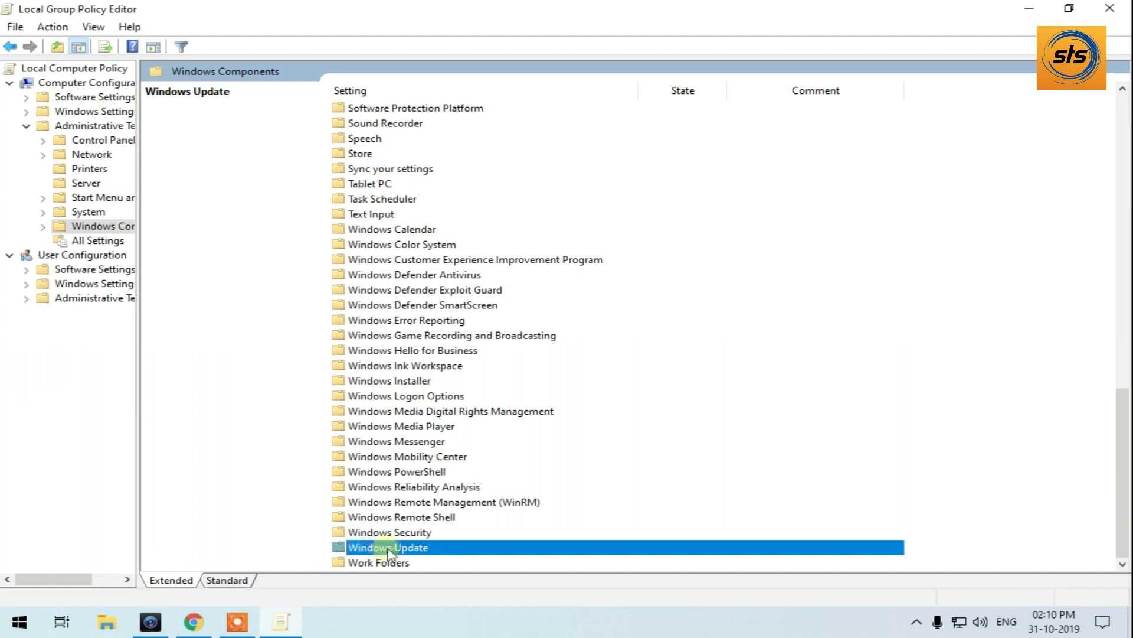
pyautogui.doubleClick(407, 549)
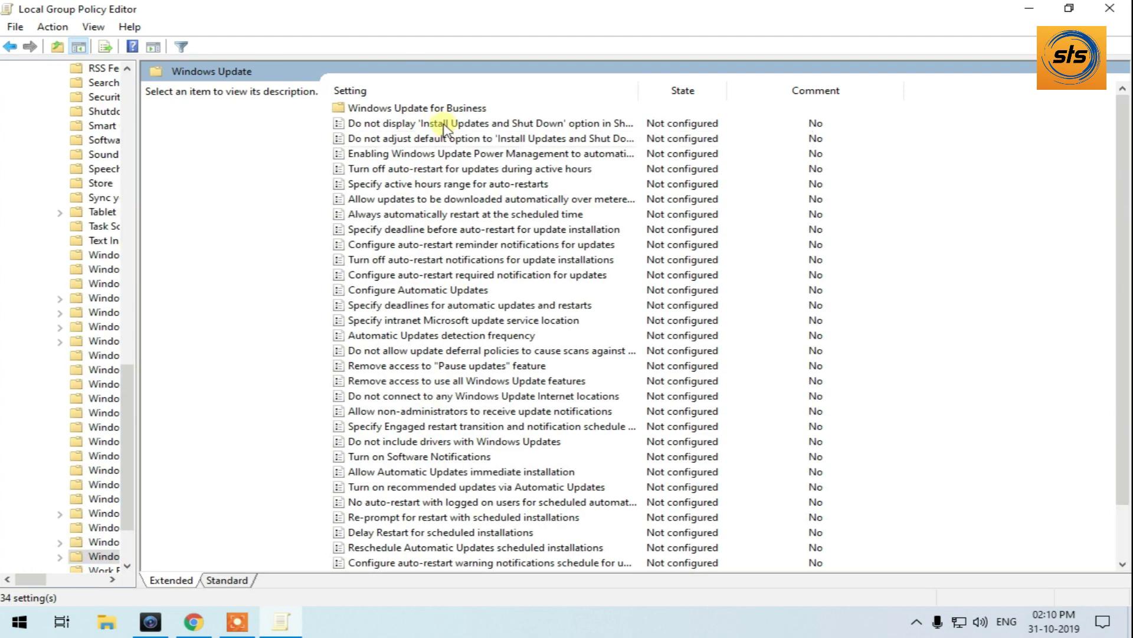
# - Disable the 'Do not display' and 'Do not adjust default option' policies for 'Install Updates and Shut Down', plus the Windows Update Power Management policy
pyautogui.click(444, 125)
pyautogui.doubleClick(444, 125)
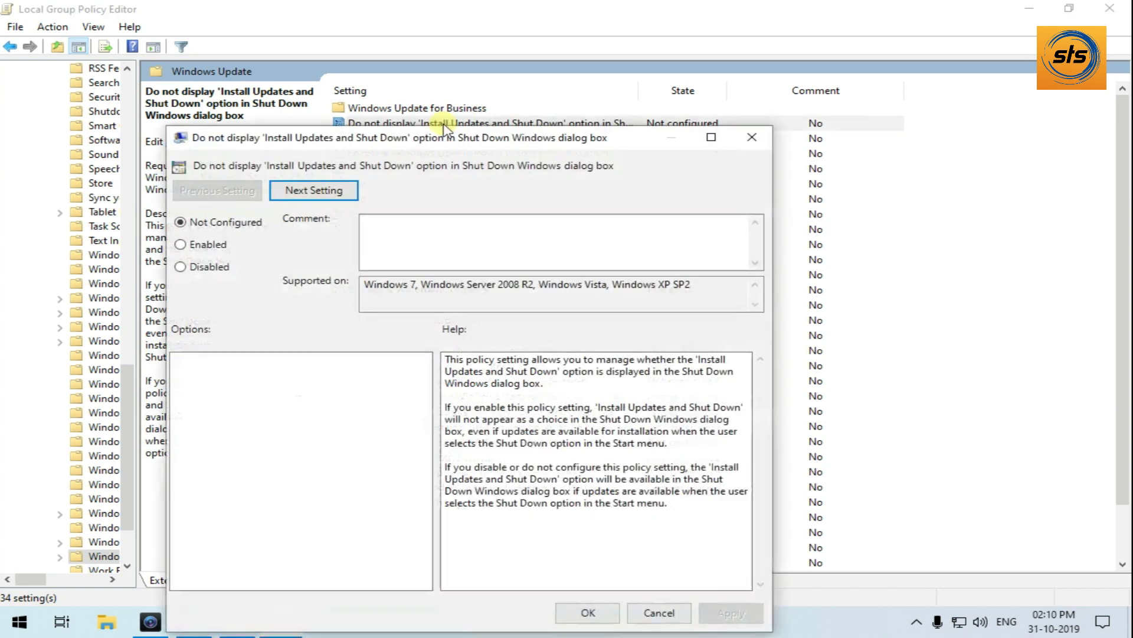
pyautogui.click(181, 266)
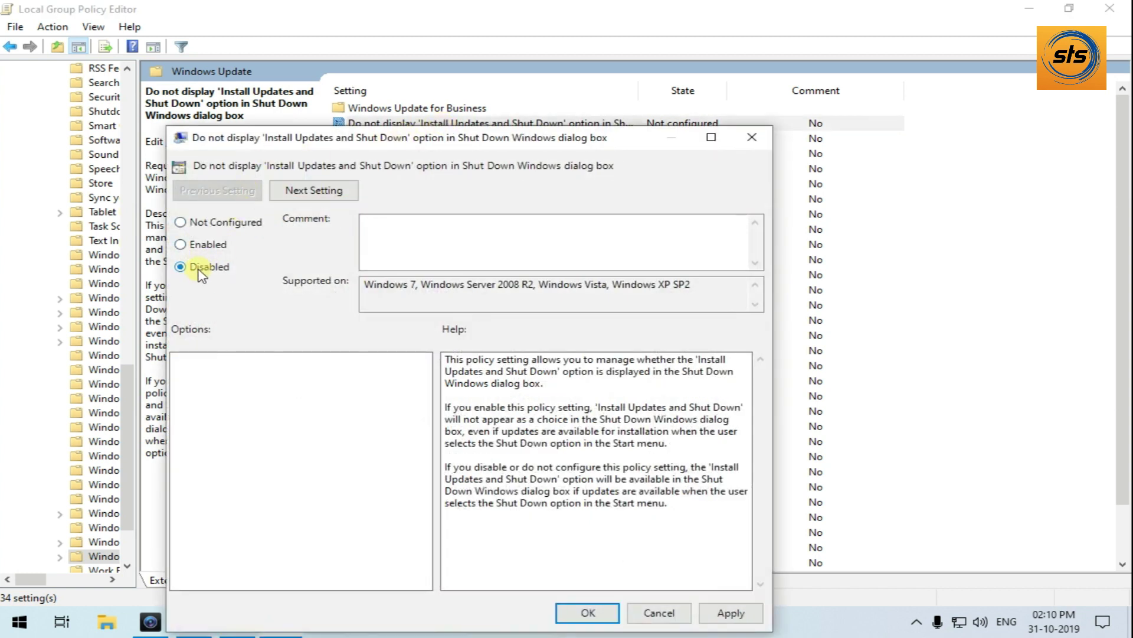
pyautogui.click(302, 198)
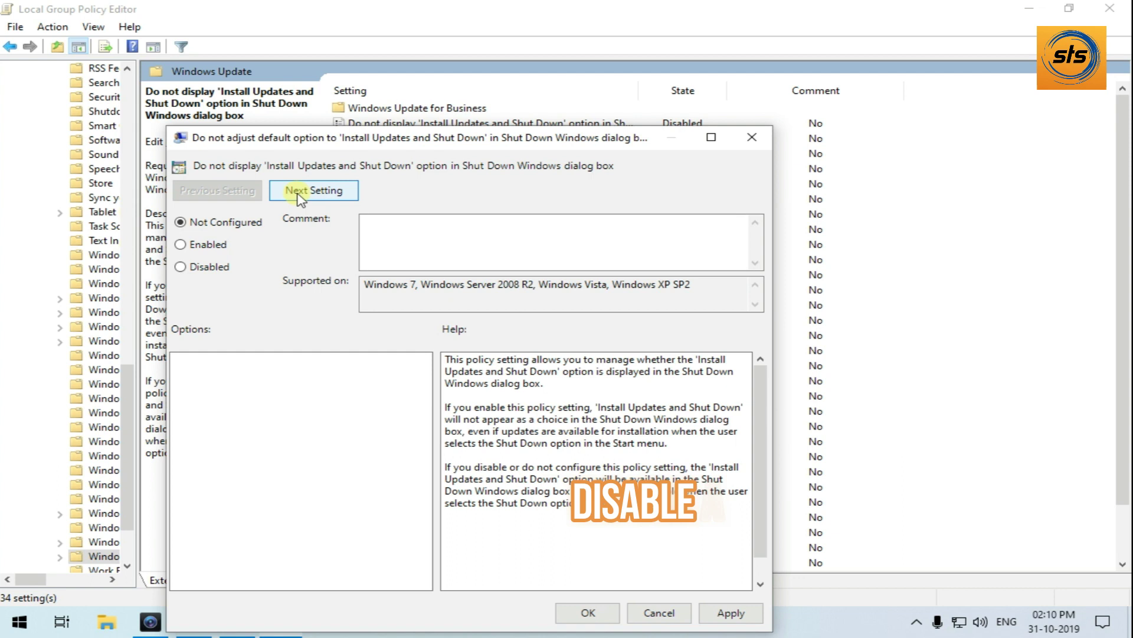
pyautogui.click(204, 266)
pyautogui.click(330, 194)
pyautogui.click(210, 267)
# - Disable the policies 'Turn off auto-restart for updates during active hours' and 'Specify active hours range for auto-restarts'
pyautogui.click(313, 191)
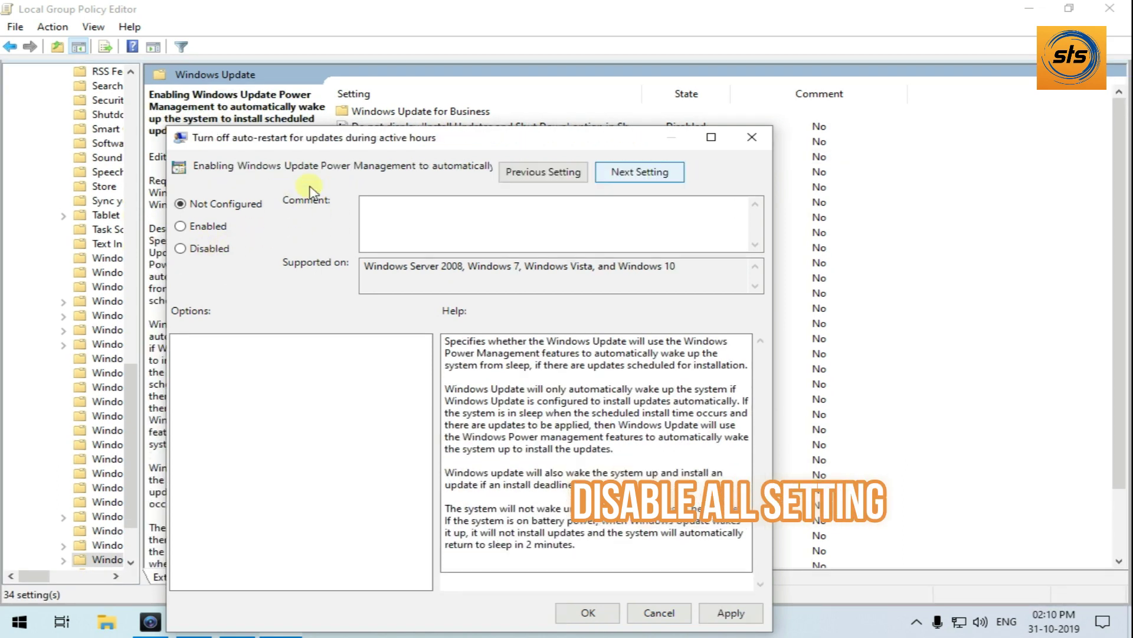
pyautogui.click(228, 248)
pyautogui.hotkey('alt', 'n')
pyautogui.click(227, 248)
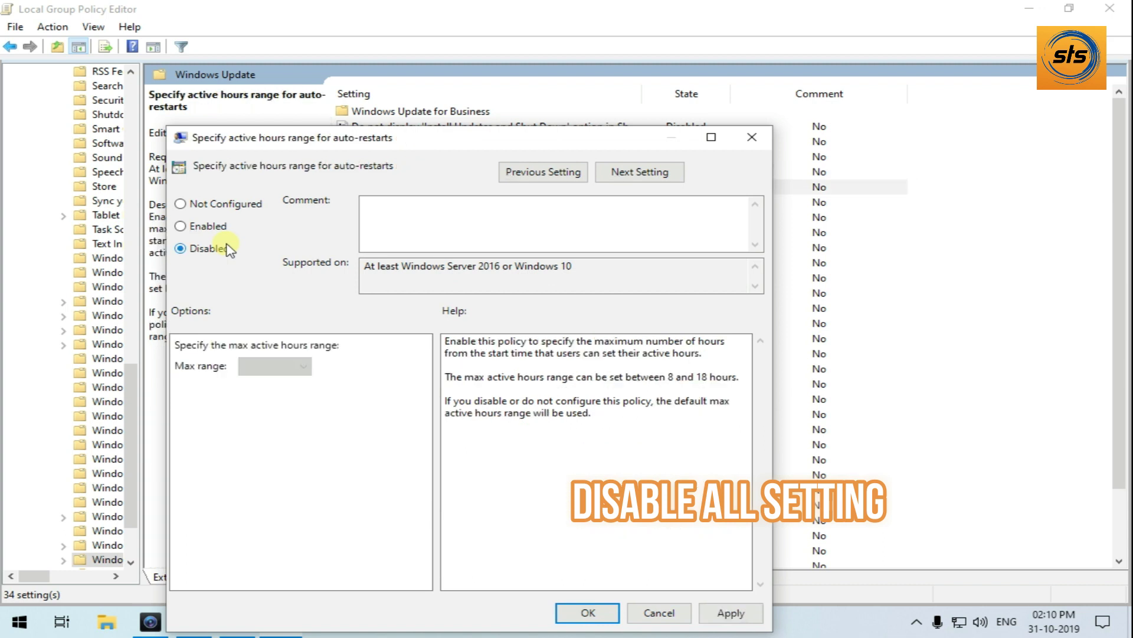
# - Disable each consecutive policy from the automatic download over metered connections through 'Configure auto-restart required notification for updates'
pyautogui.hotkey('alt', 'n')
pyautogui.click(228, 248)
pyautogui.hotkey('alt', 'n')
pyautogui.click(228, 248)
pyautogui.hotkey('alt', 'n')
pyautogui.click(227, 248)
pyautogui.hotkey('alt', 'n')
pyautogui.click(228, 248)
pyautogui.hotkey('alt', 'n')
pyautogui.click(228, 248)
pyautogui.hotkey('alt', 'n')
pyautogui.click(228, 248)
# - Disable each consecutive policy from 'Configure Automatic Updates' through 'Allow non-administrators to receive update notifications', and dismiss the error dialog
pyautogui.hotkey('alt', 'n')
pyautogui.hotkey('alt', 'n')
pyautogui.click(228, 248)
pyautogui.hotkey('alt', 'n')
pyautogui.hotkey('alt', 'd')
pyautogui.hotkey('alt', 'n')
pyautogui.hotkey('alt', 'd')
pyautogui.hotkey('alt', 'n')
pyautogui.hotkey('alt', 'd')
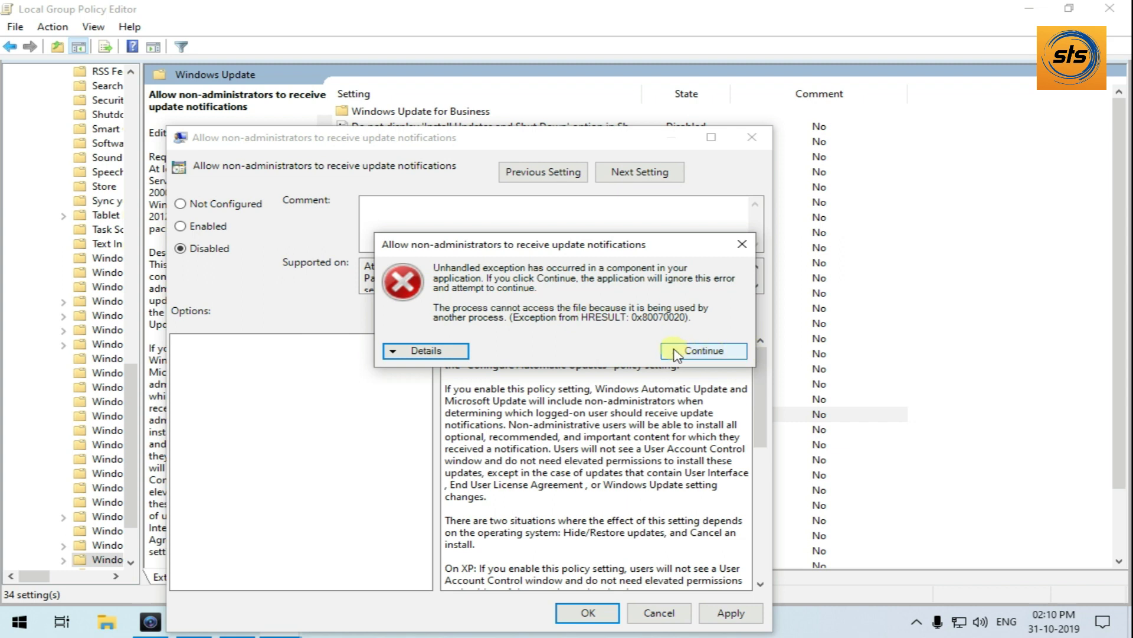
pyautogui.click(702, 353)
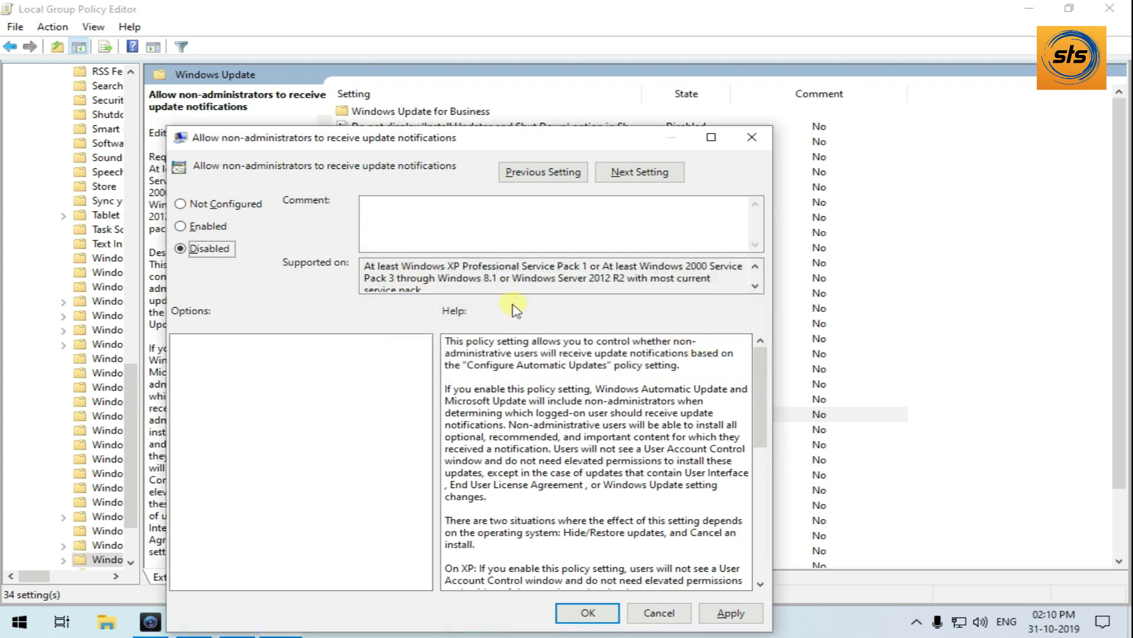
# - Disable the Engaged restart transition and notification schedule policy and the 'Do not include drivers with Windows Updates' policy
pyautogui.hotkey('alt', 'n')
pyautogui.hotkey('alt', 'n')
pyautogui.hotkey('alt', 'n')
pyautogui.hotkey('alt', 'n')
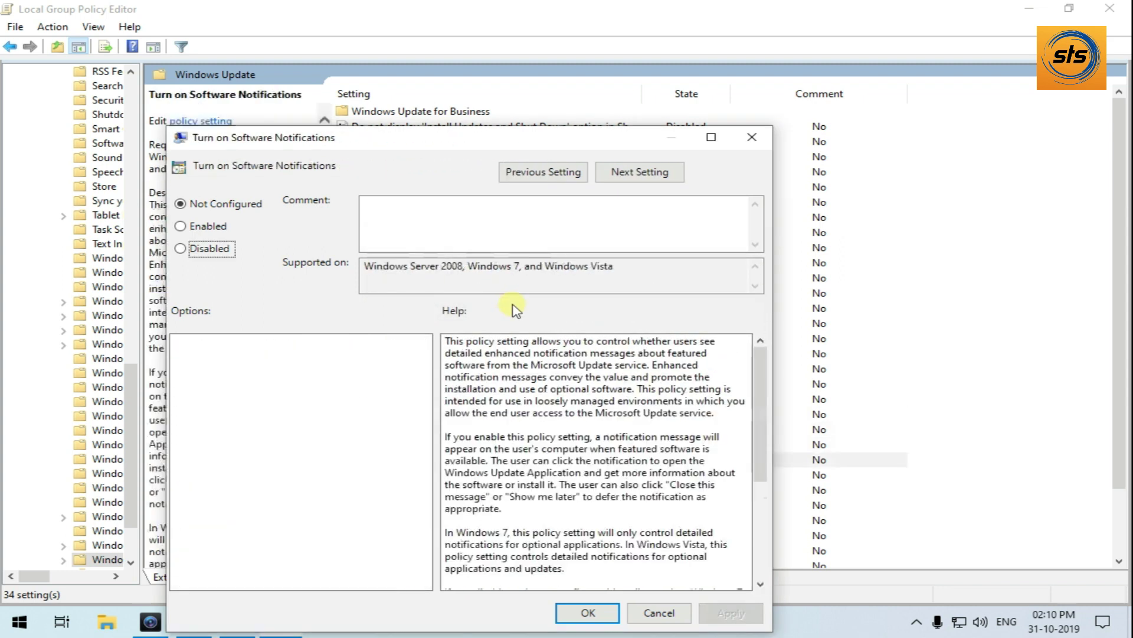
# - Disable each policy from 'Turn on Software Notifications' through 'Allow signed updates from an intranet Microsoft update service location', dismissing the error dialog
pyautogui.hotkey('alt', 'd')
pyautogui.hotkey('alt', 'n')
pyautogui.hotkey('alt', 'd')
pyautogui.hotkey('alt', 'n')
pyautogui.hotkey('alt', 'd')
pyautogui.hotkey('alt', 'n')
pyautogui.hotkey('alt', 'n')
pyautogui.hotkey('alt', 'd')
pyautogui.hotkey('alt', 'n')
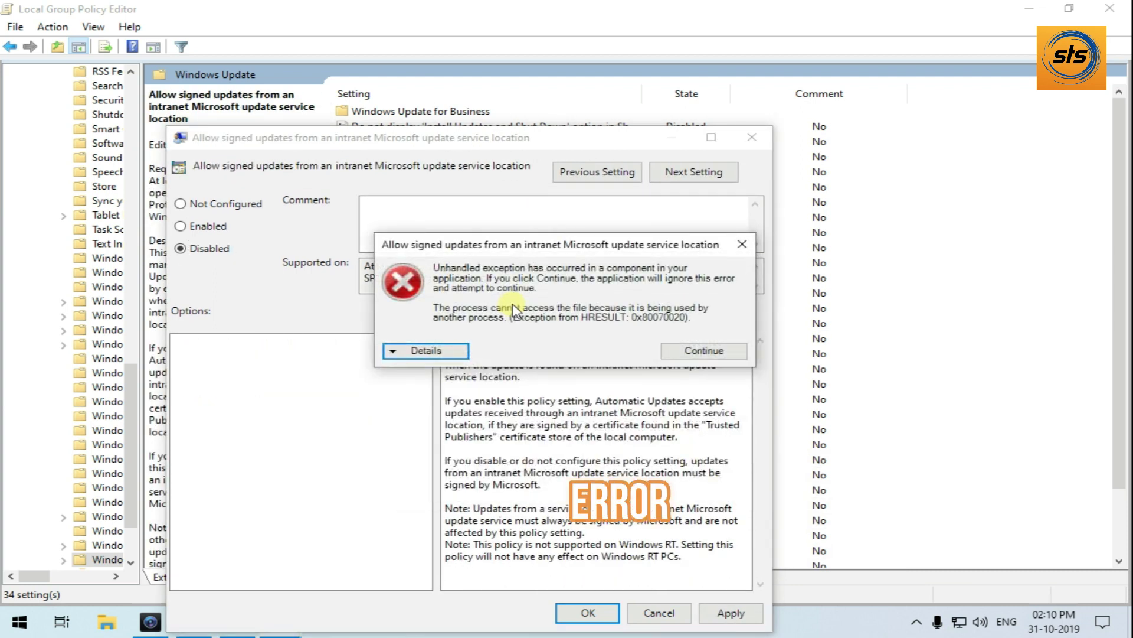
pyautogui.click(684, 350)
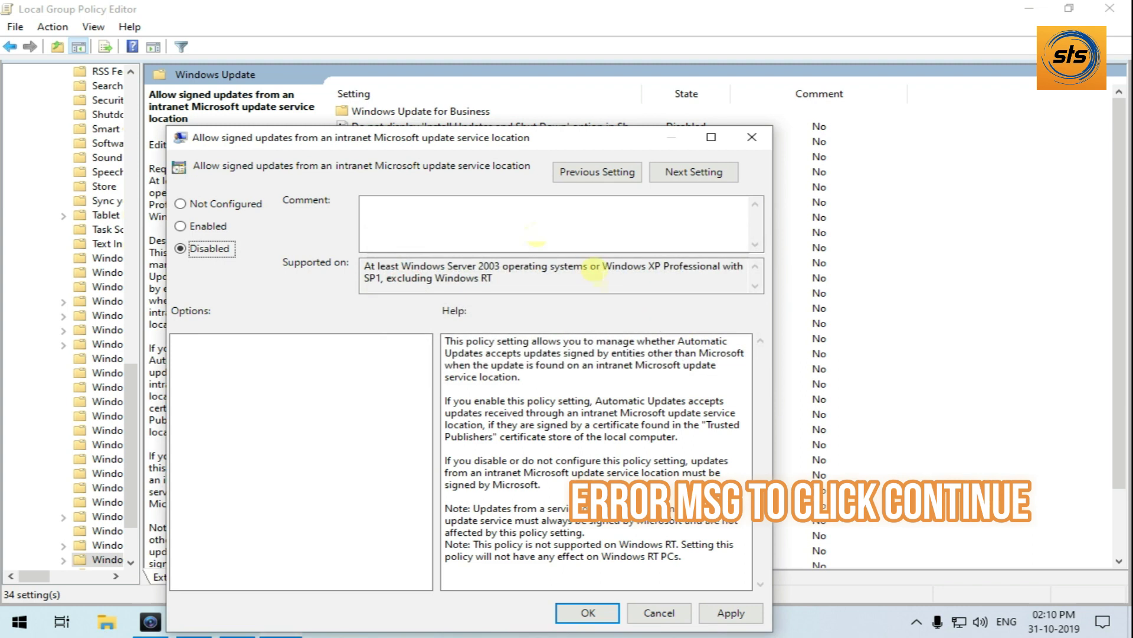
# - Disable the 'Display options for update notifications' policy, apply the change and close the policy dialog
pyautogui.hotkey('alt', 'n')
pyautogui.hotkey('alt', 'd')
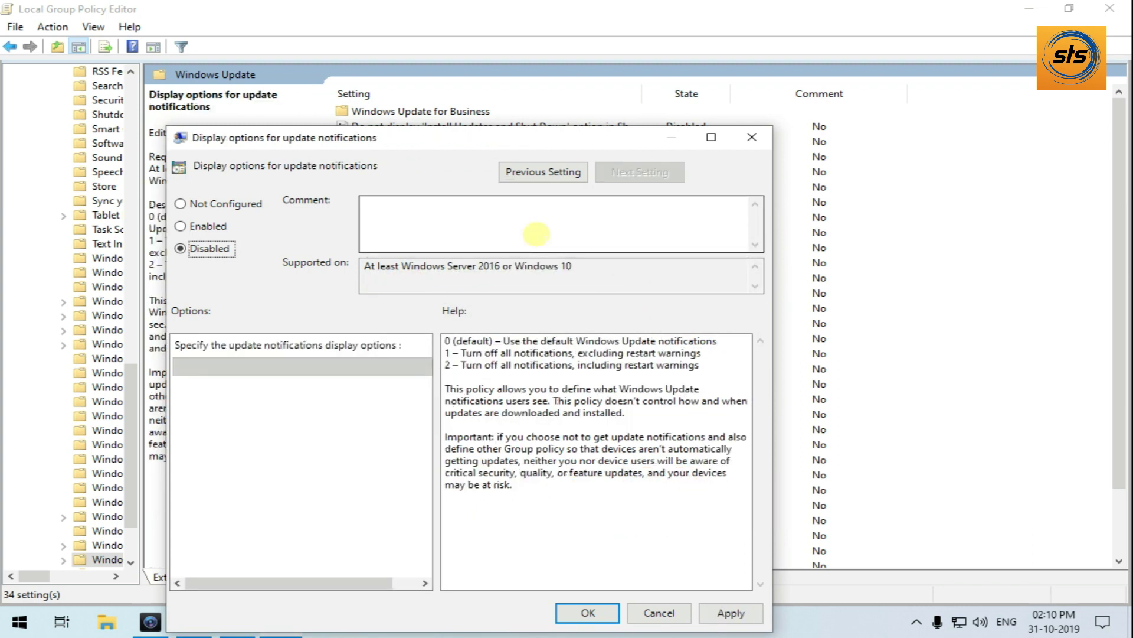
pyautogui.click(726, 612)
pyautogui.click(587, 612)
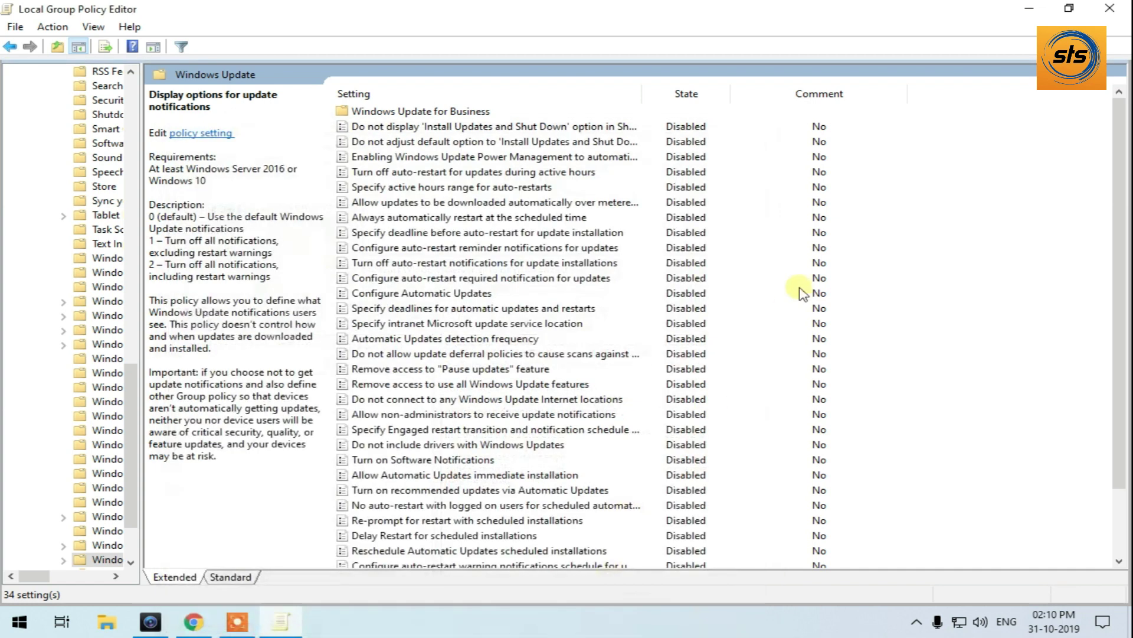
# - Open the Windows Update for Business folder within the Windows Update policies
pyautogui.moveTo(1126, 260); pyautogui.dragTo(1122, 177)
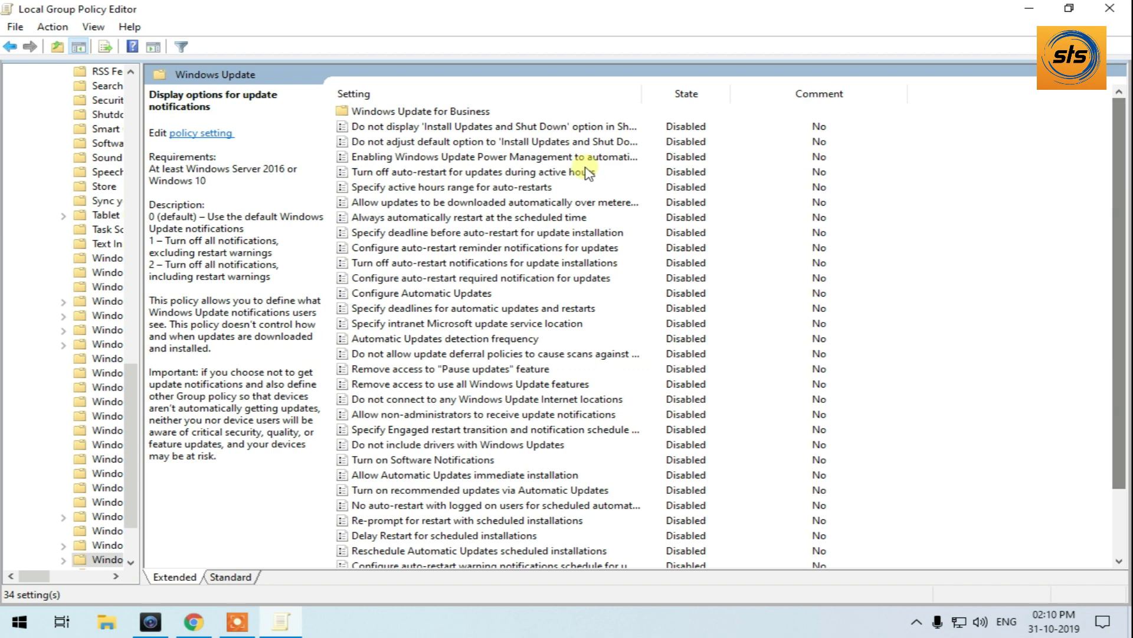
pyautogui.click(428, 112)
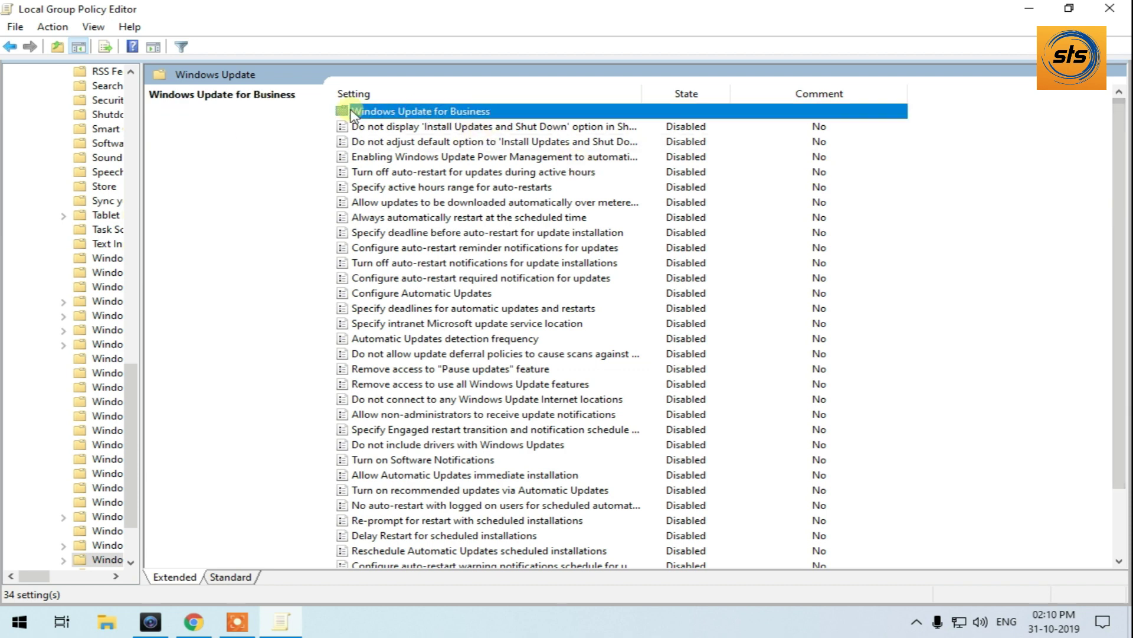
pyautogui.doubleClick(472, 113)
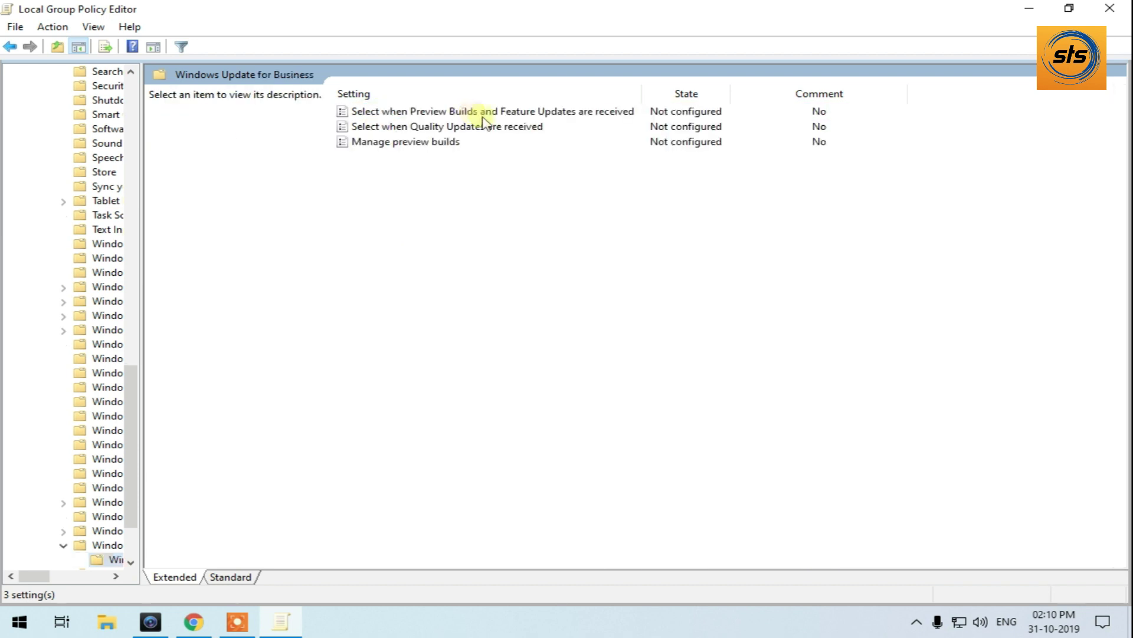
# - Disable the policies for receiving Preview Builds and Feature Updates, receiving Quality Updates, and 'Manage preview builds', and apply the changes
pyautogui.click(529, 112)
pyautogui.doubleClick(529, 112)
pyautogui.hotkey('alt', 'd')
pyautogui.hotkey('alt', 'n')
pyautogui.hotkey('alt', 'd')
pyautogui.hotkey('alt', 'n')
pyautogui.hotkey('alt', 'd')
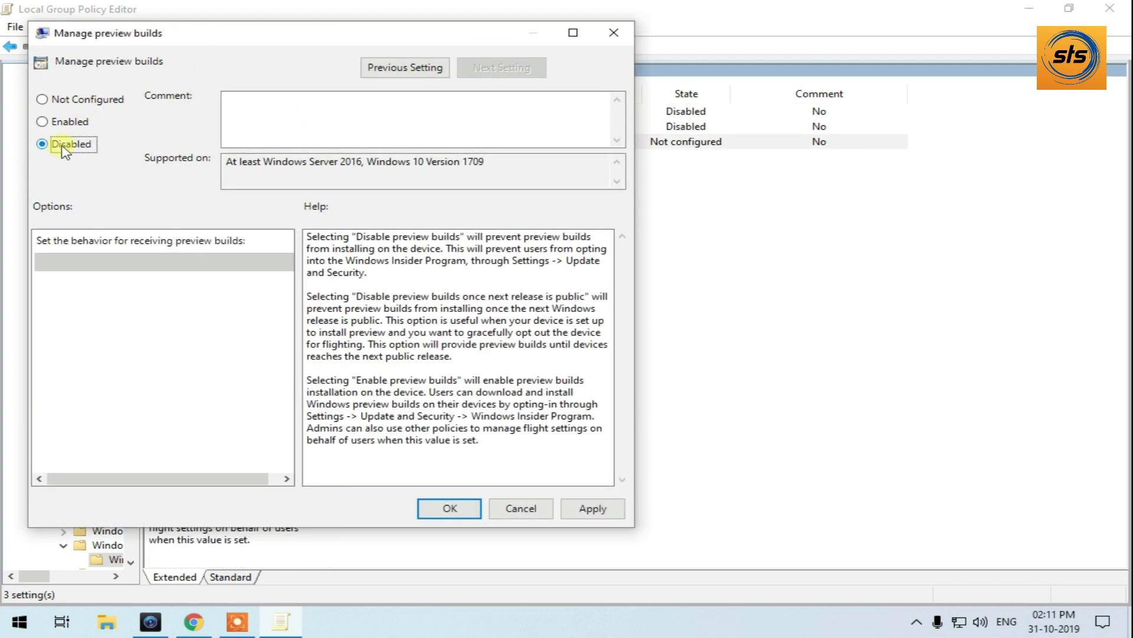
pyautogui.click(591, 508)
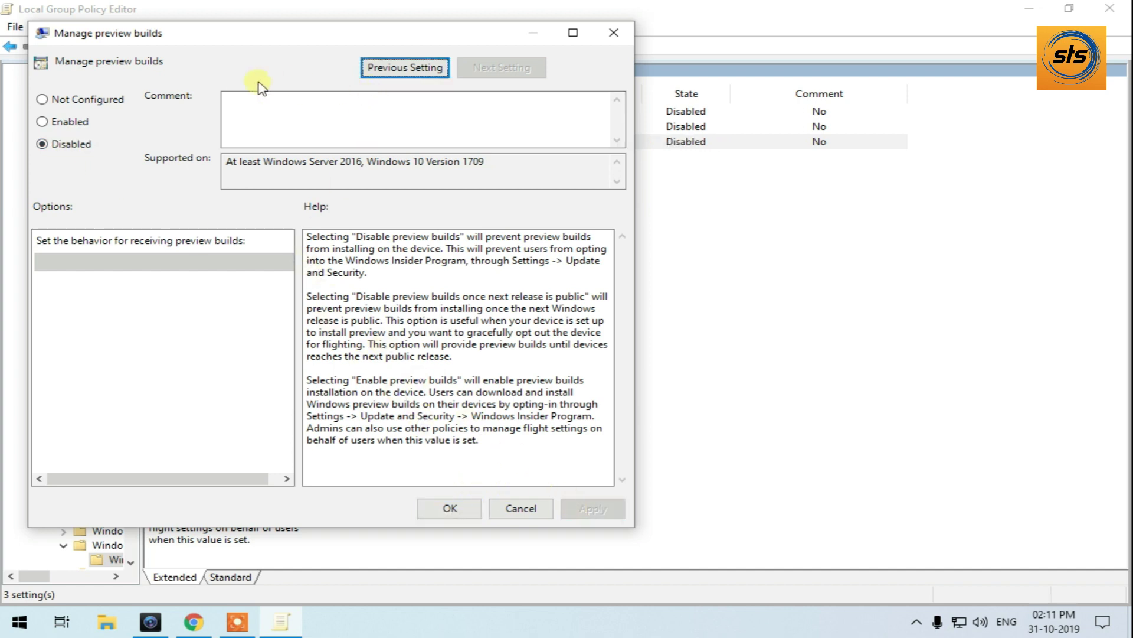
pyautogui.click(446, 509)
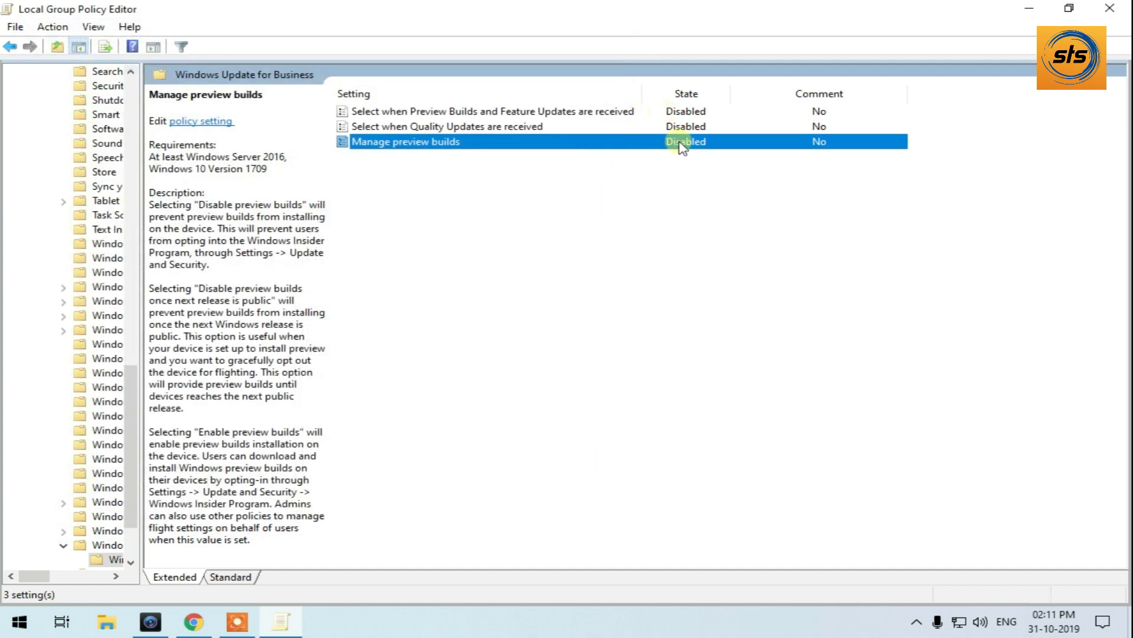
# - Collapse the Computer Configuration administrative templates and open the Windows Update policies in User Configuration's Administrative Templates, under Windows Components
pyautogui.moveTo(125, 476); pyautogui.dragTo(130, 118)
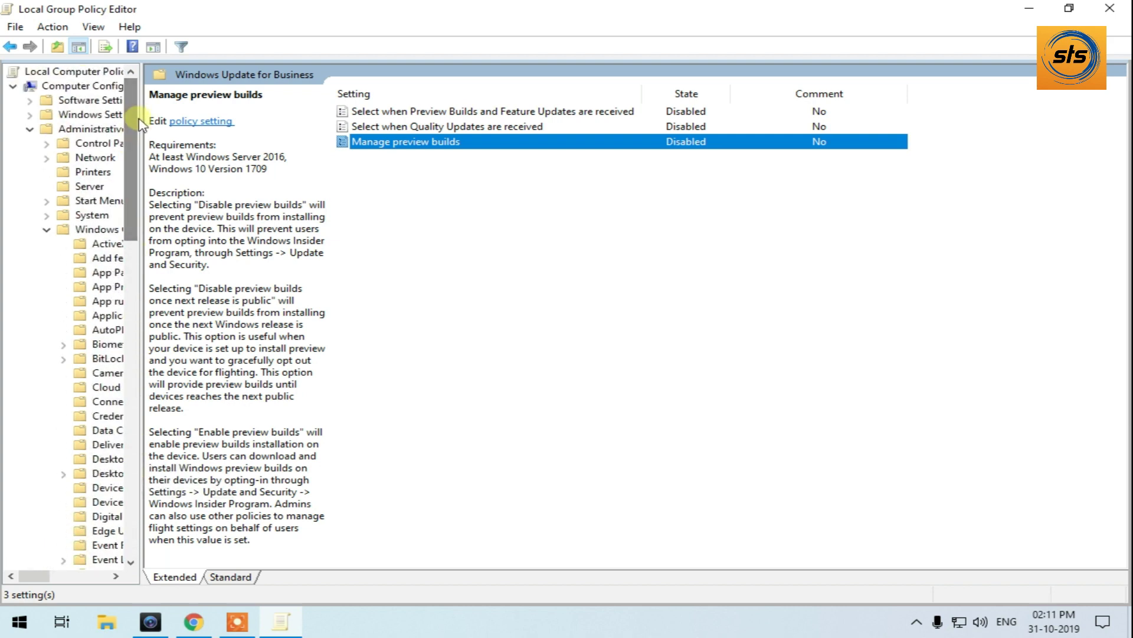
pyautogui.click(29, 129)
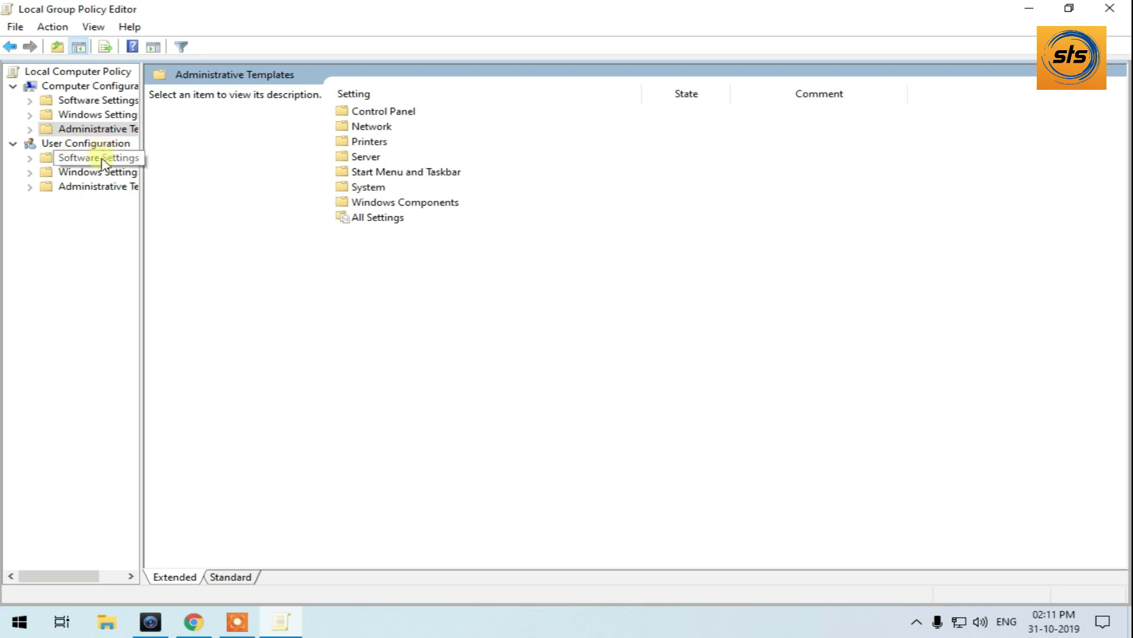
pyautogui.click(69, 187)
pyautogui.doubleClick(71, 192)
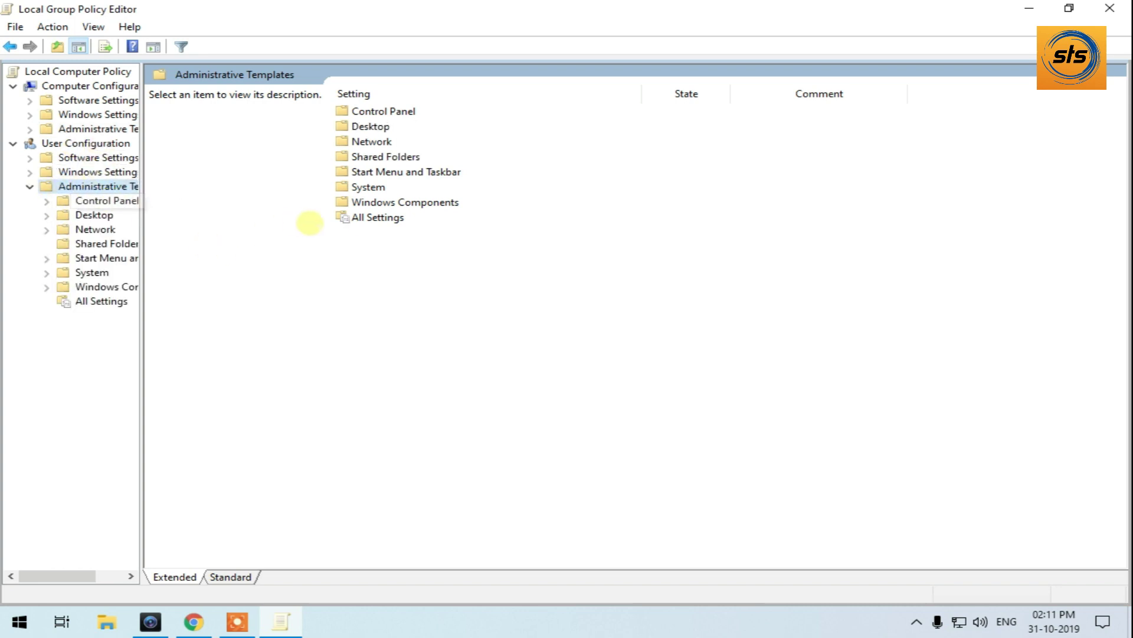
pyautogui.click(343, 204)
pyautogui.doubleClick(348, 204)
pyautogui.scroll(-5, 567, 243)
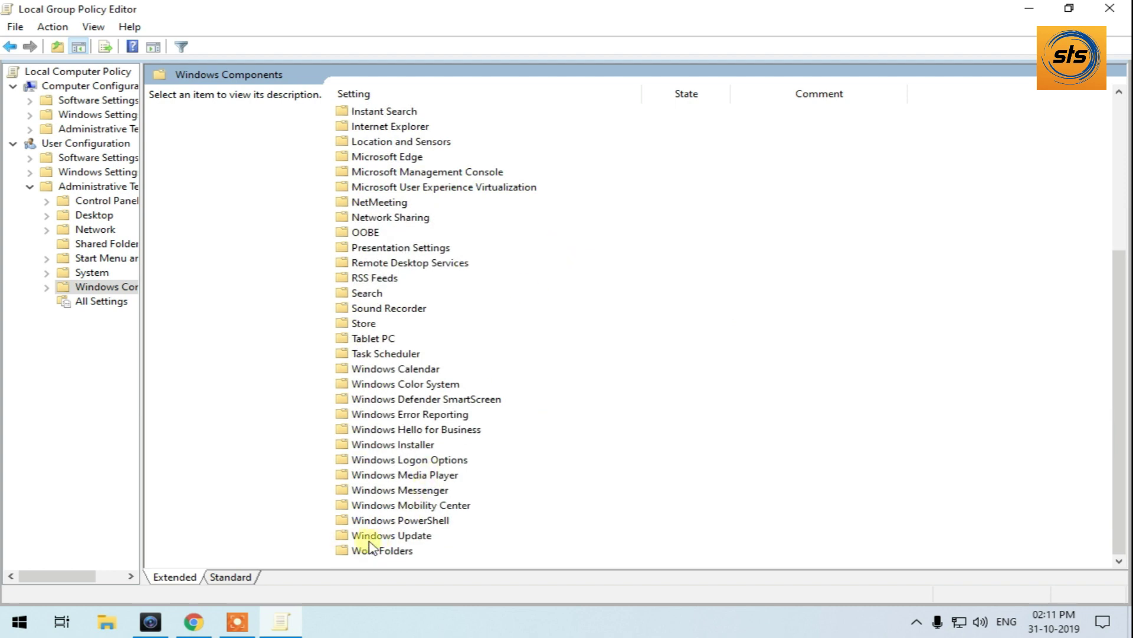
pyautogui.click(369, 536)
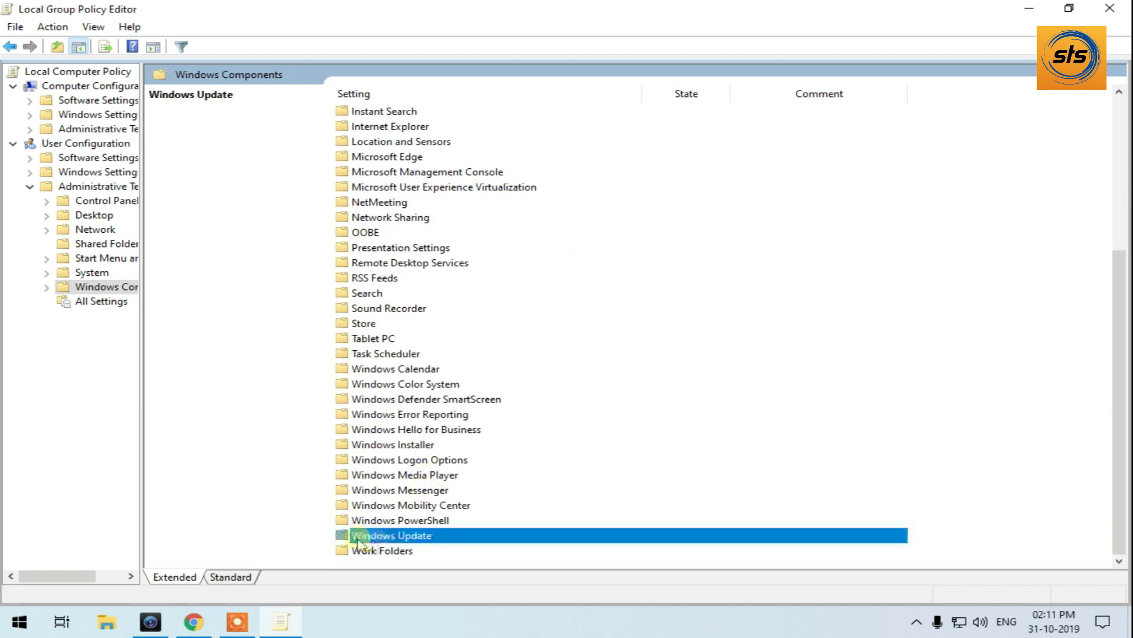
pyautogui.doubleClick(444, 537)
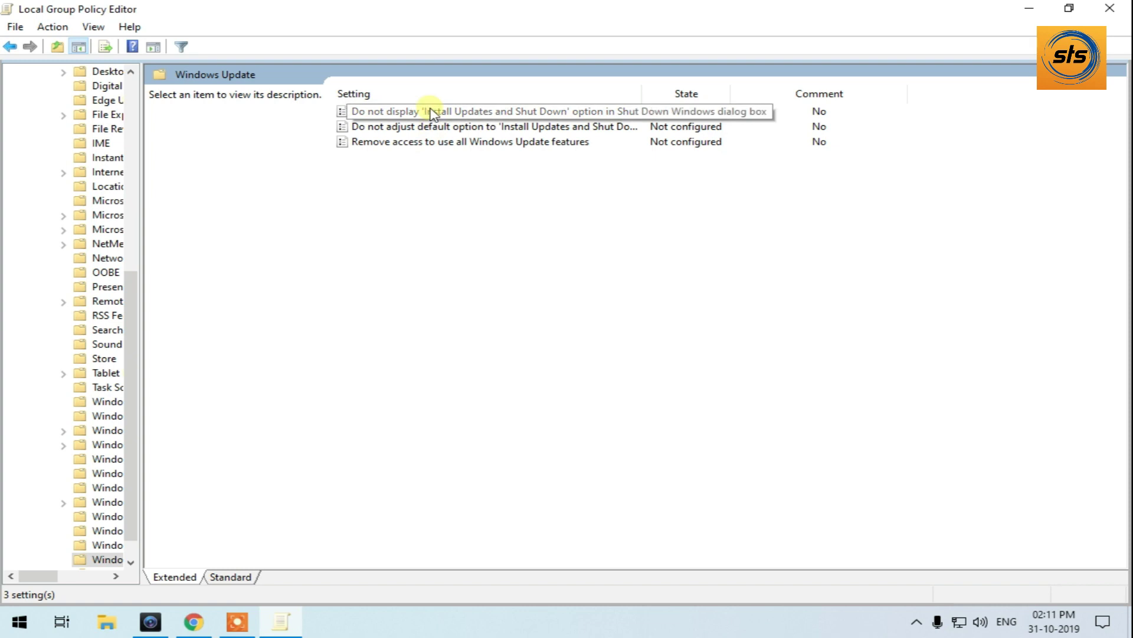
# - Disable both 'Install Updates and Shut Down' policies and 'Remove access to use all Windows Update features' for User Configuration
pyautogui.click(414, 112)
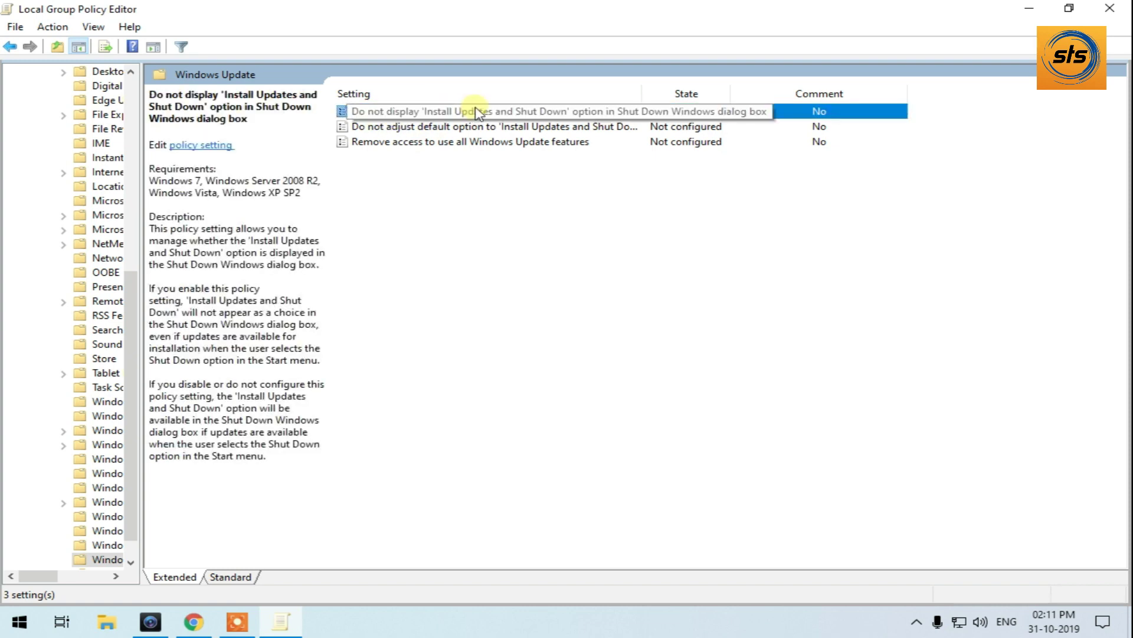
pyautogui.doubleClick(402, 112)
pyautogui.click(65, 183)
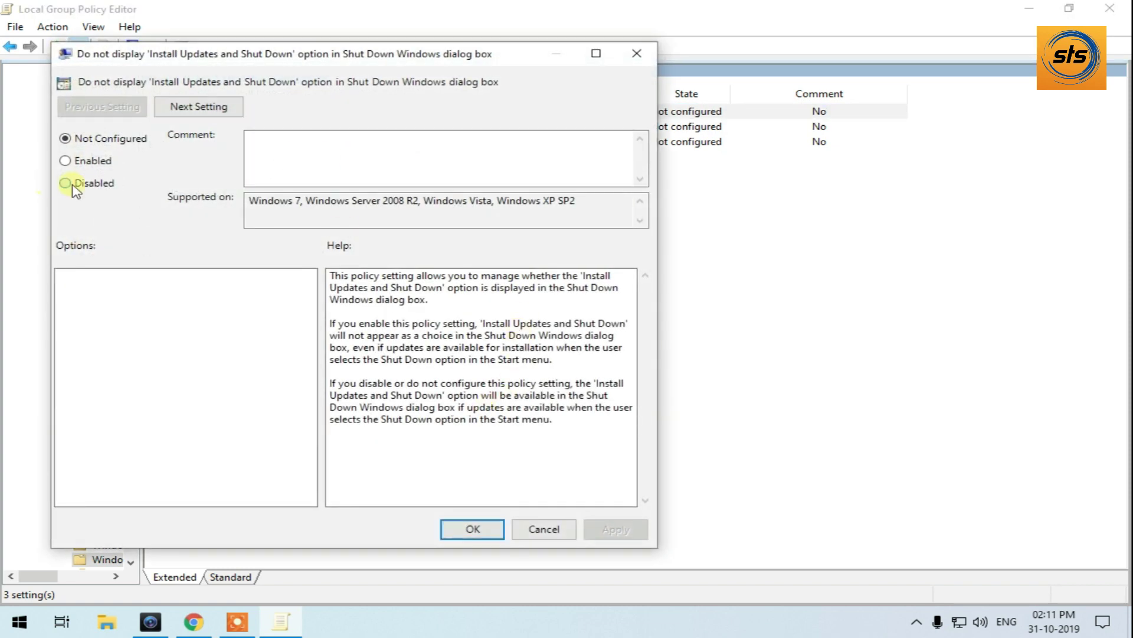
pyautogui.click(614, 530)
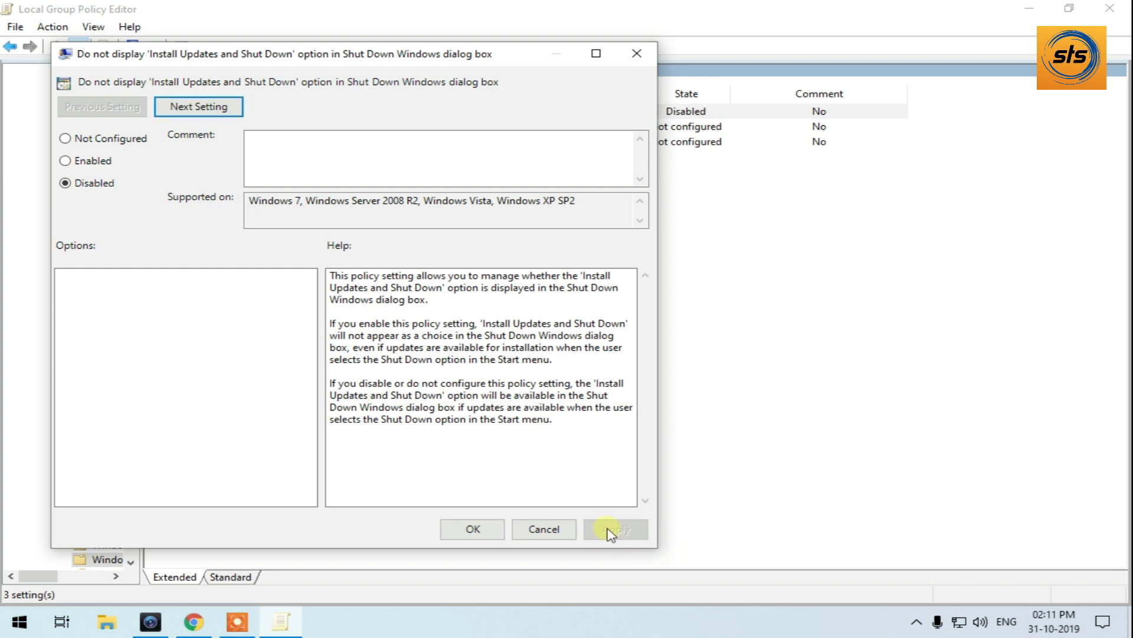
pyautogui.click(182, 107)
pyautogui.click(99, 183)
pyautogui.click(183, 108)
pyautogui.click(97, 167)
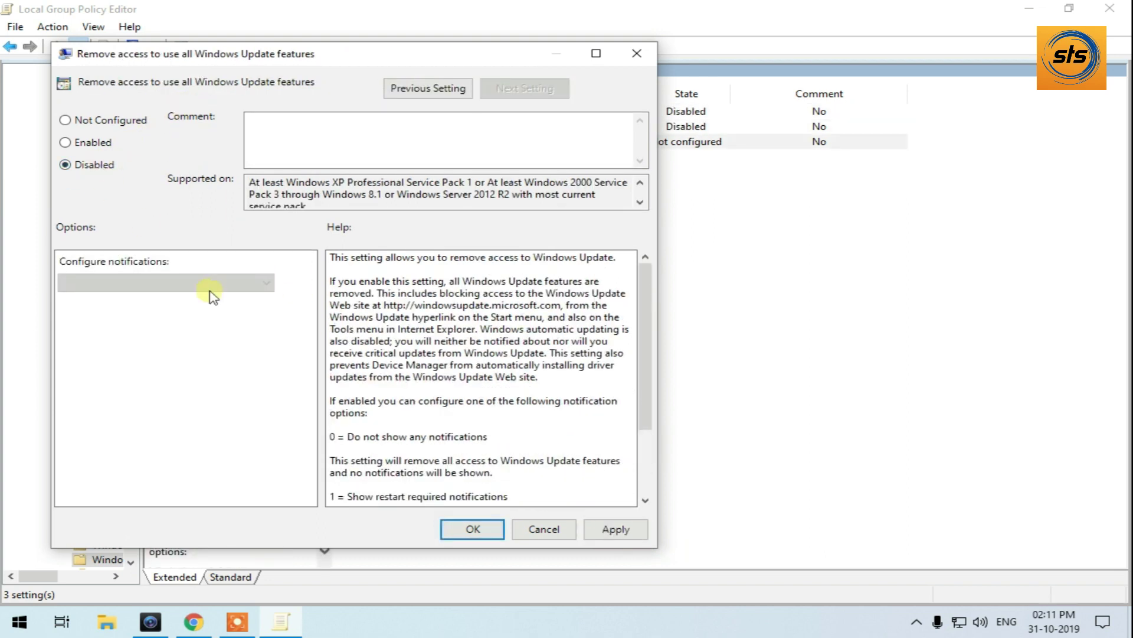
pyautogui.click(459, 529)
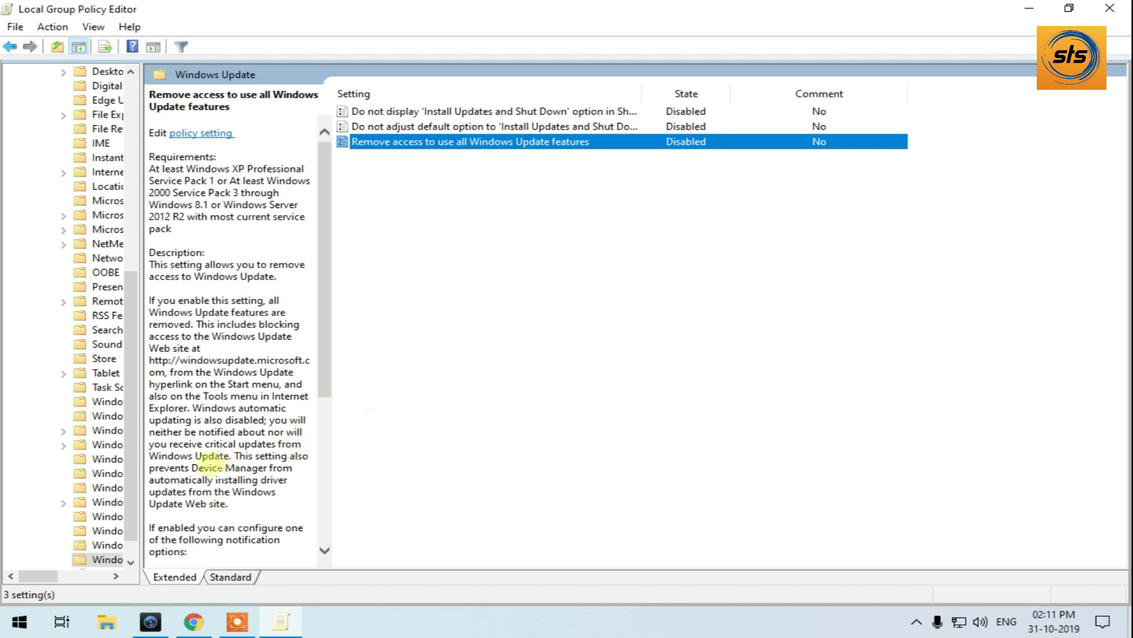
# - Collapse Windows Components, Administrative Templates and the whole User Configuration branch in the policy tree
pyautogui.scroll(8, 89, 283)
pyautogui.click(47, 287)
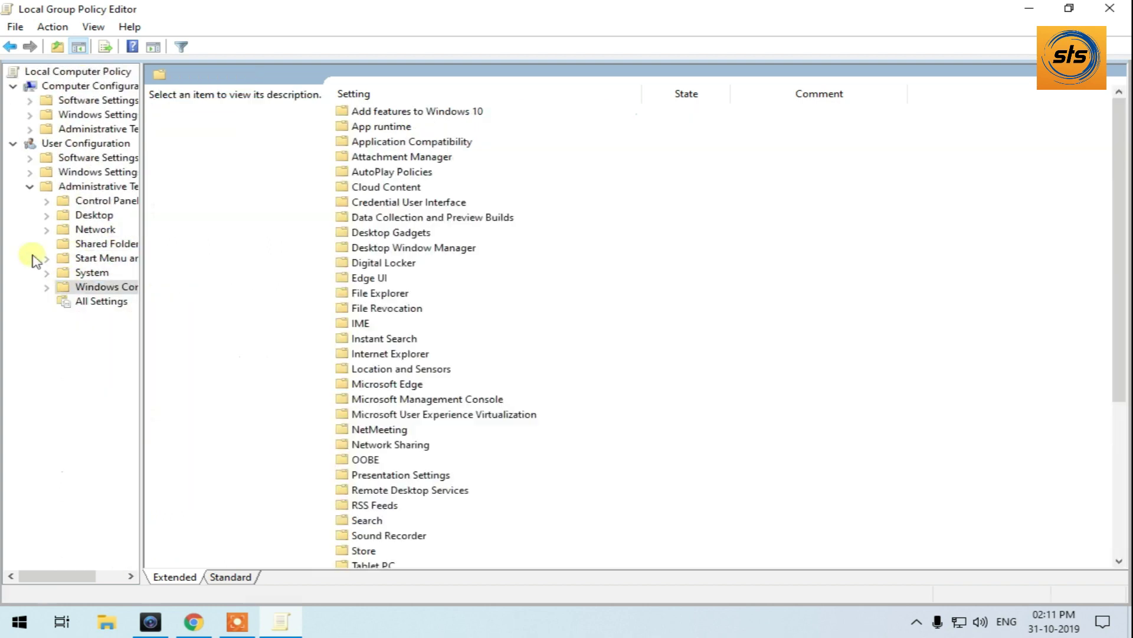
pyautogui.click(29, 186)
pyautogui.click(12, 143)
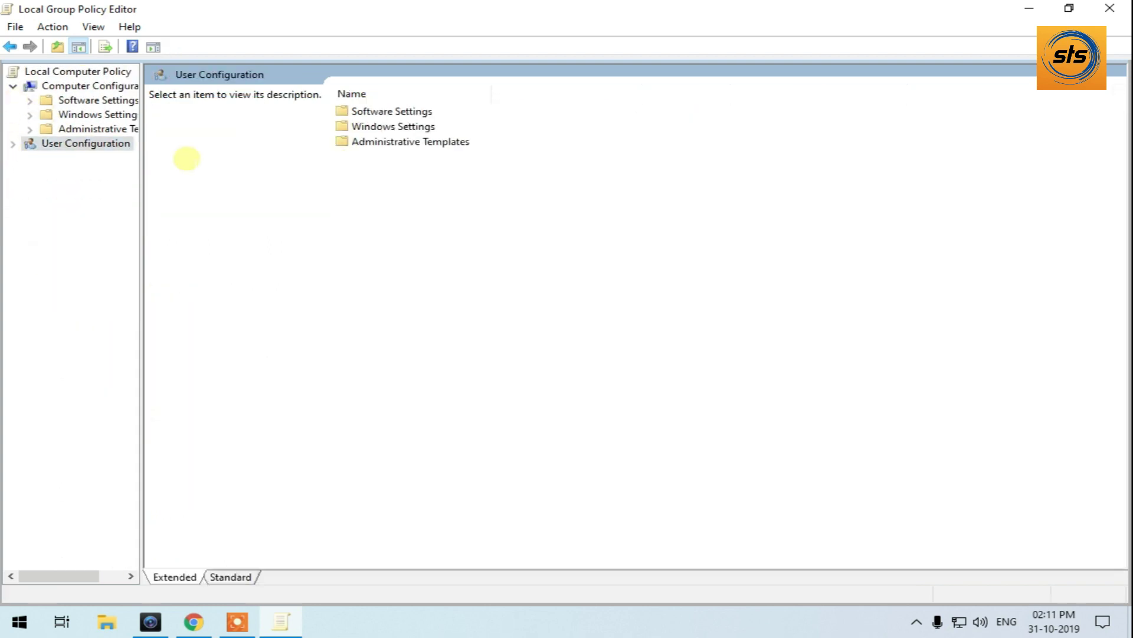
# - Collapse the Computer Configuration branch, close the Local Group Policy Editor and refresh the desktop
pyautogui.click(12, 86)
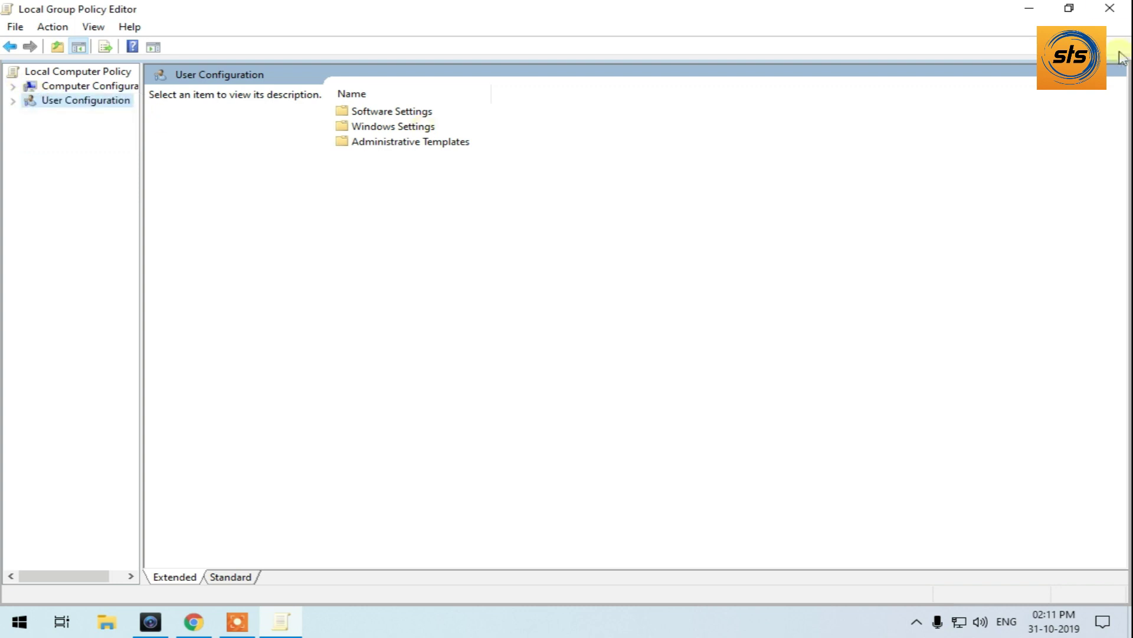
pyautogui.click(1110, 13)
pyautogui.rightClick(638, 167)
pyautogui.click(670, 217)
pyautogui.rightClick(620, 181)
pyautogui.click(664, 229)
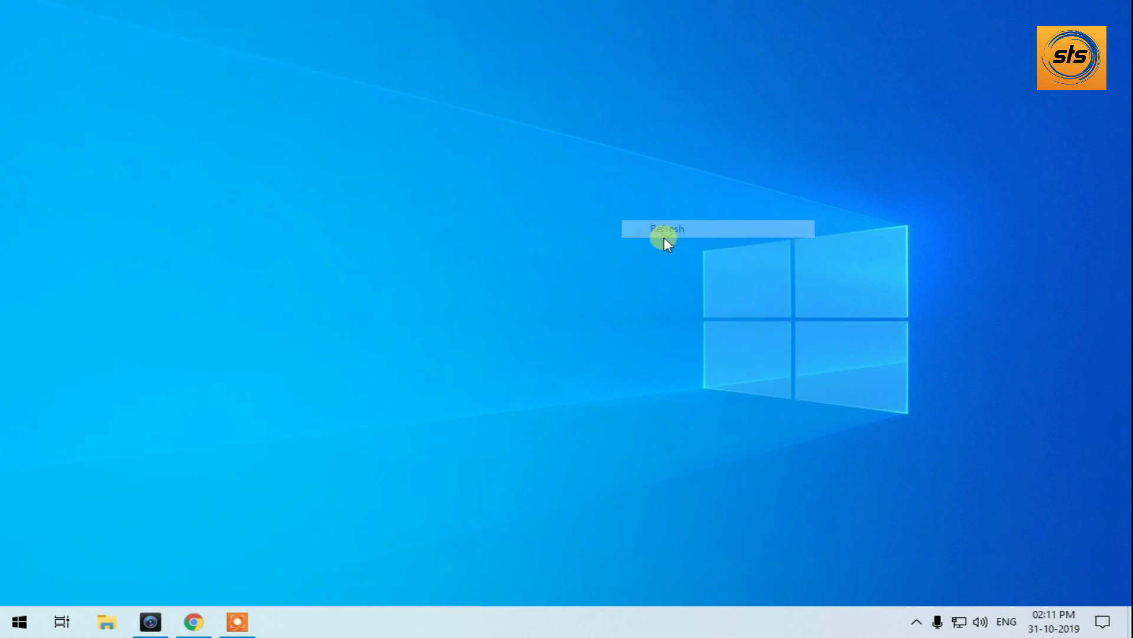
# - Search Windows for the Services app and open it
pyautogui.click(17, 623)
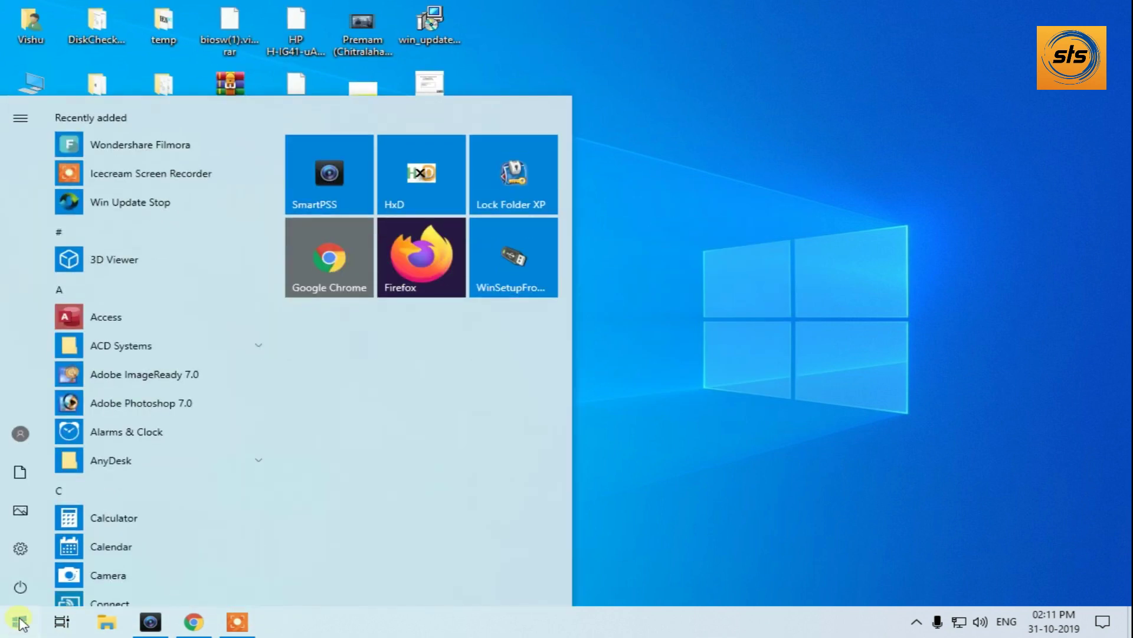
pyautogui.write('se')
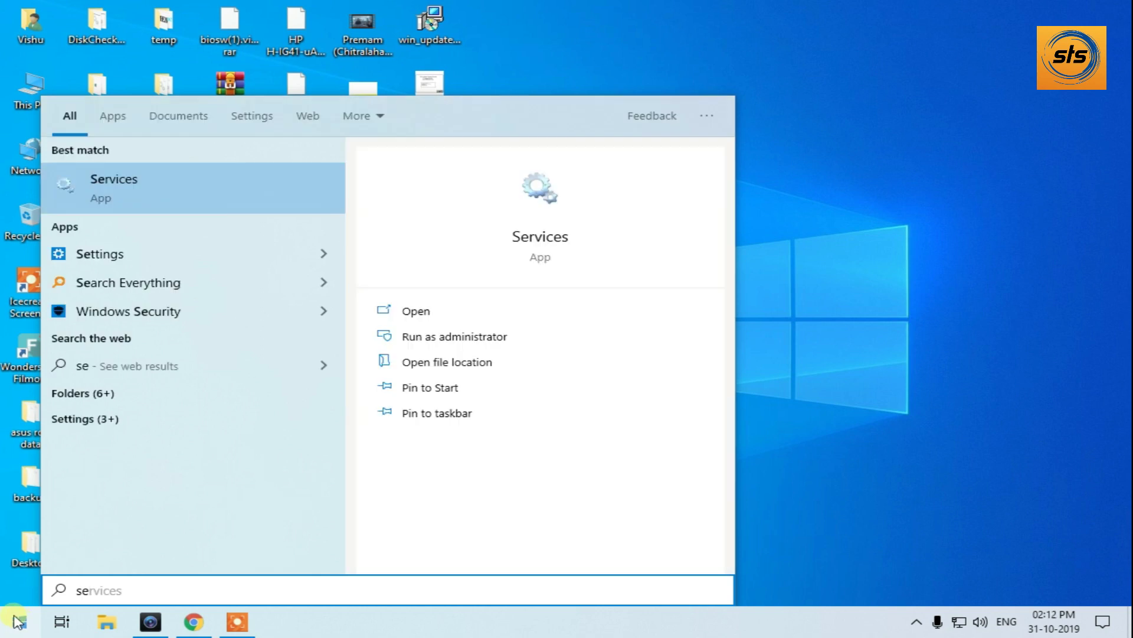
pyautogui.write('rvie')
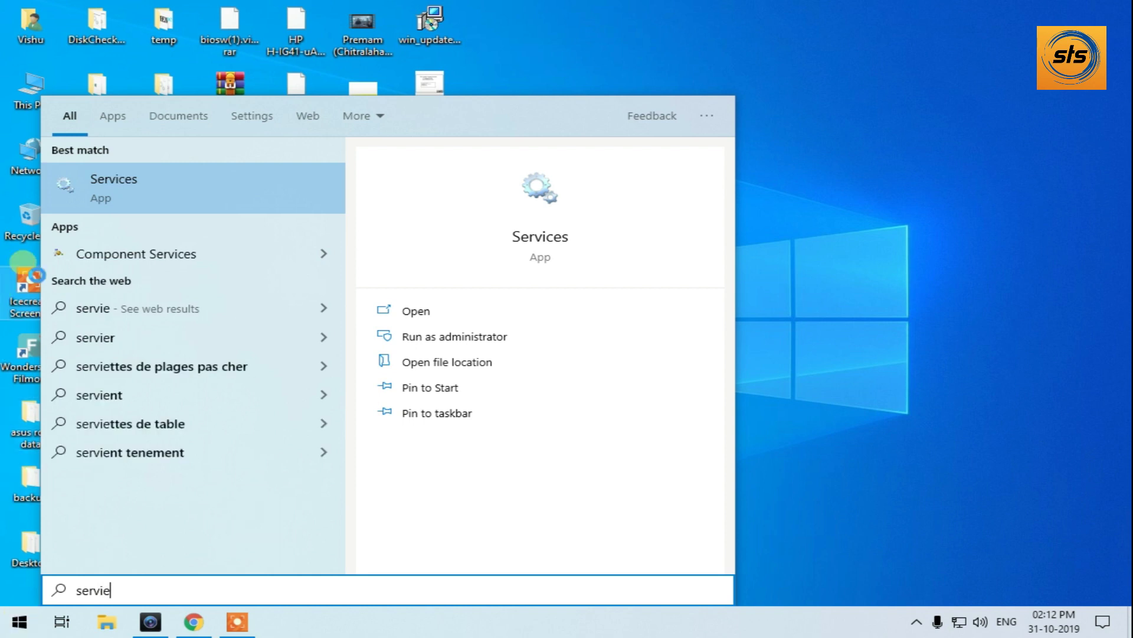
pyautogui.click(179, 188)
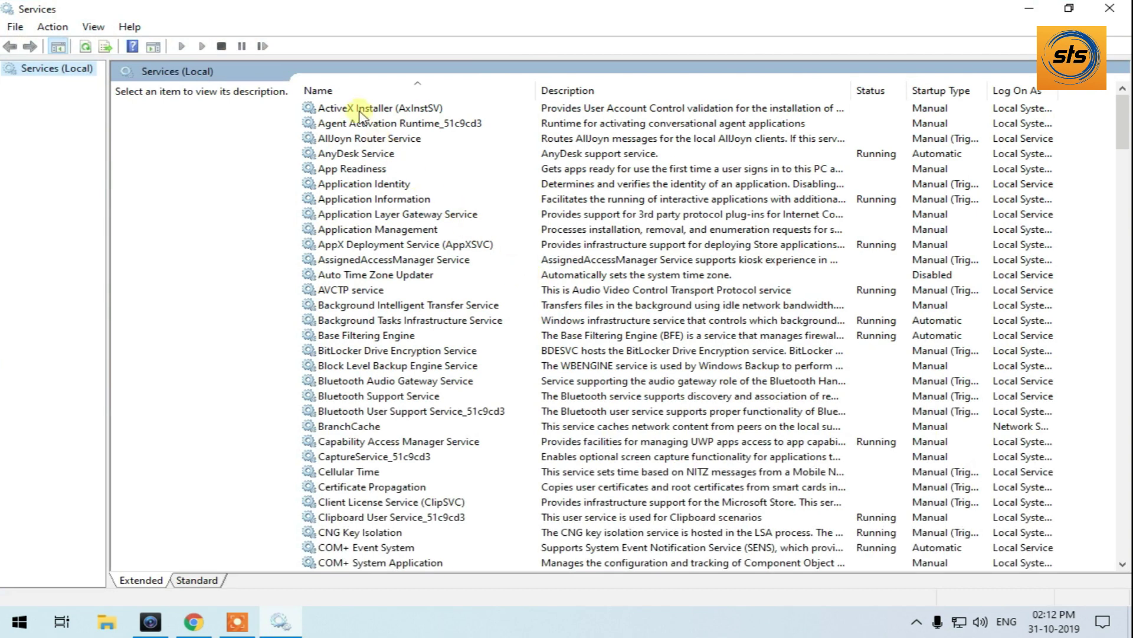
# - Find the Windows Update service in the services list, open its properties and stop the service
pyautogui.click(359, 109)
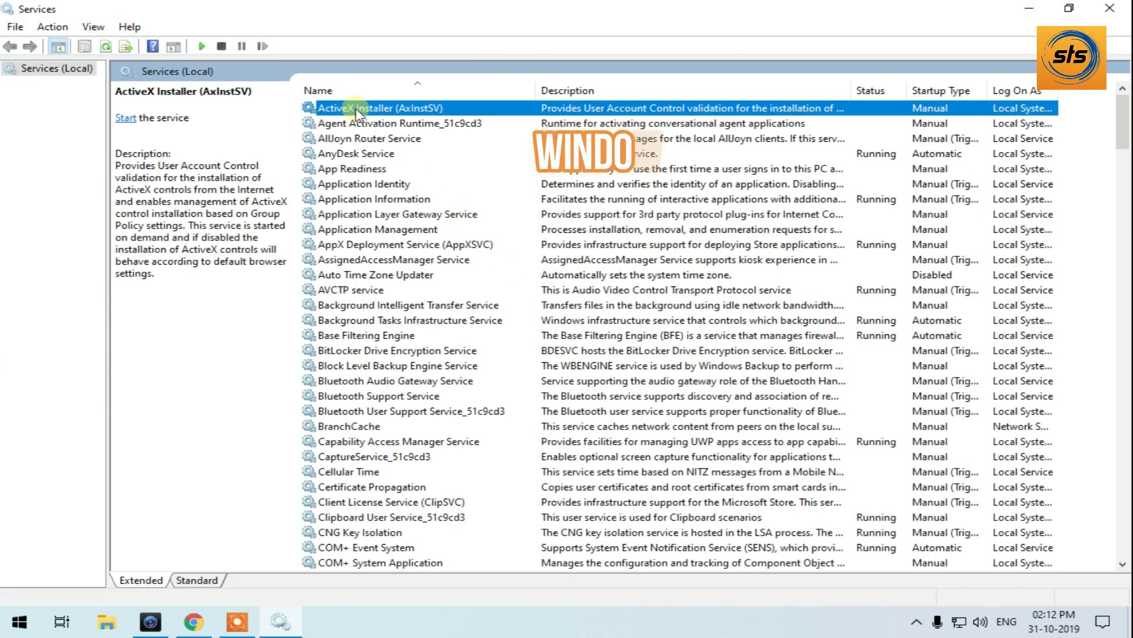
pyautogui.press('w')
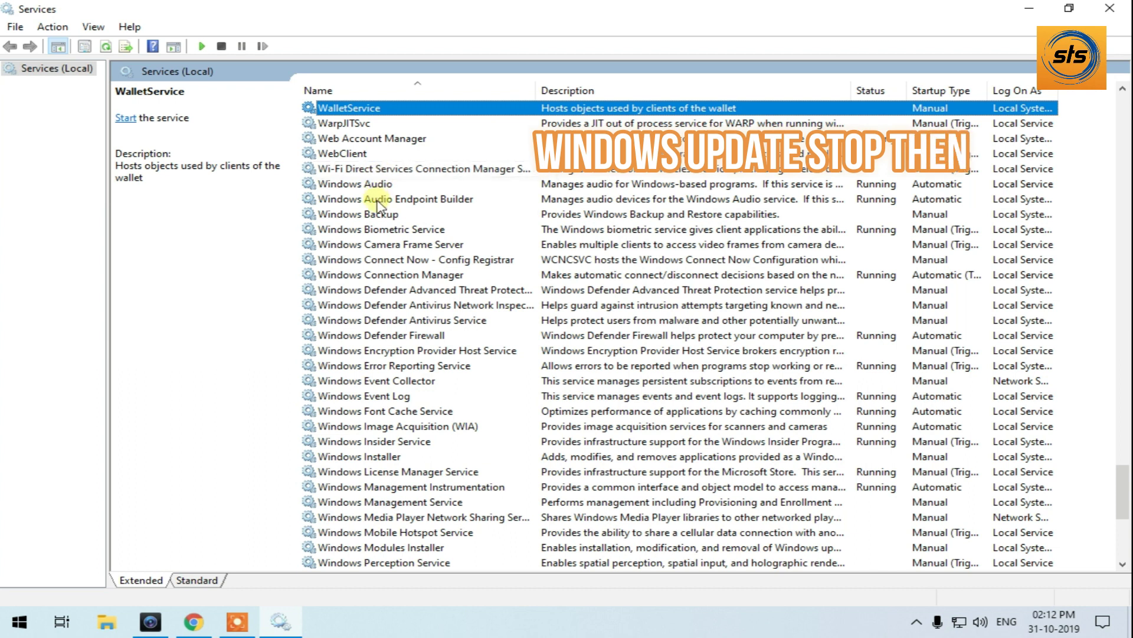
pyautogui.scroll(-4, 378, 220)
pyautogui.scroll(-2, 380, 311)
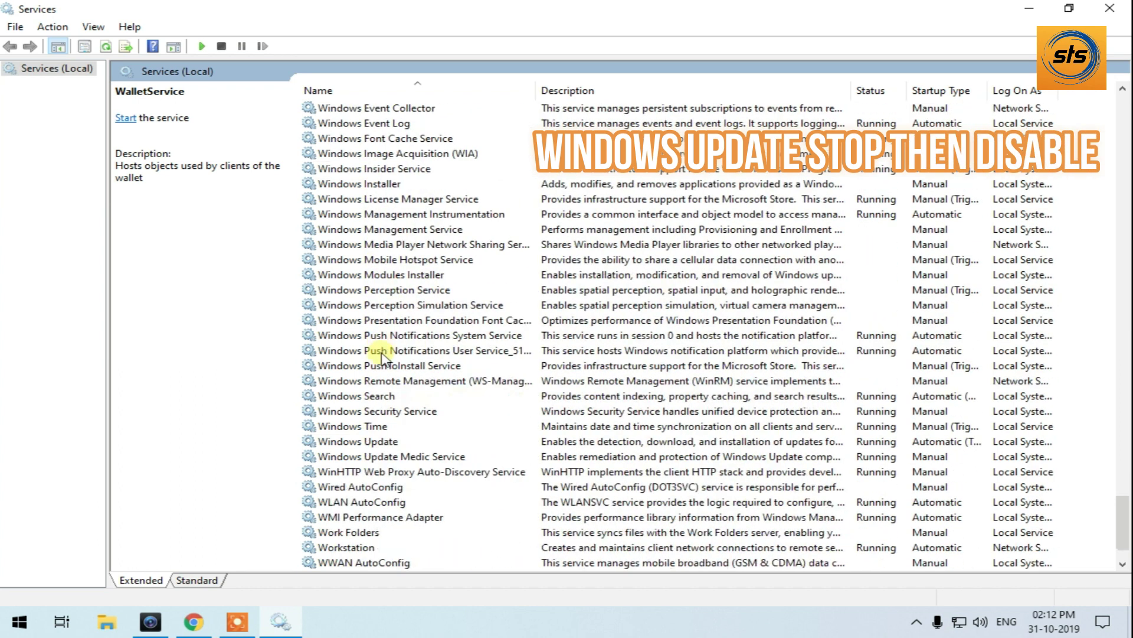
pyautogui.click(365, 444)
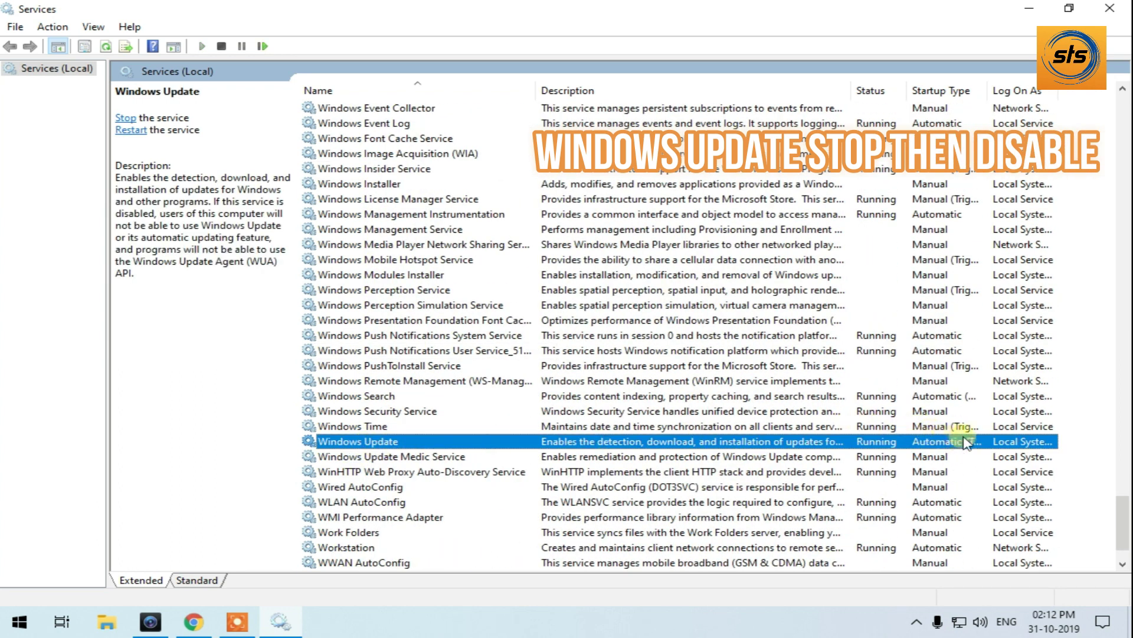
pyautogui.rightClick(338, 447)
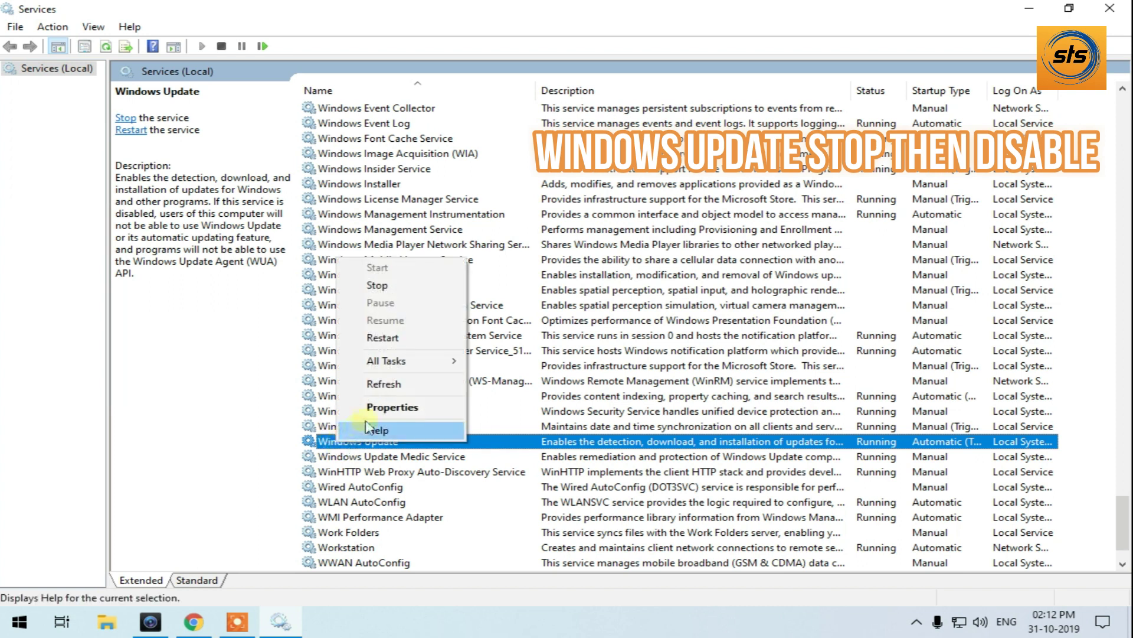
pyautogui.click(381, 411)
pyautogui.click(518, 366)
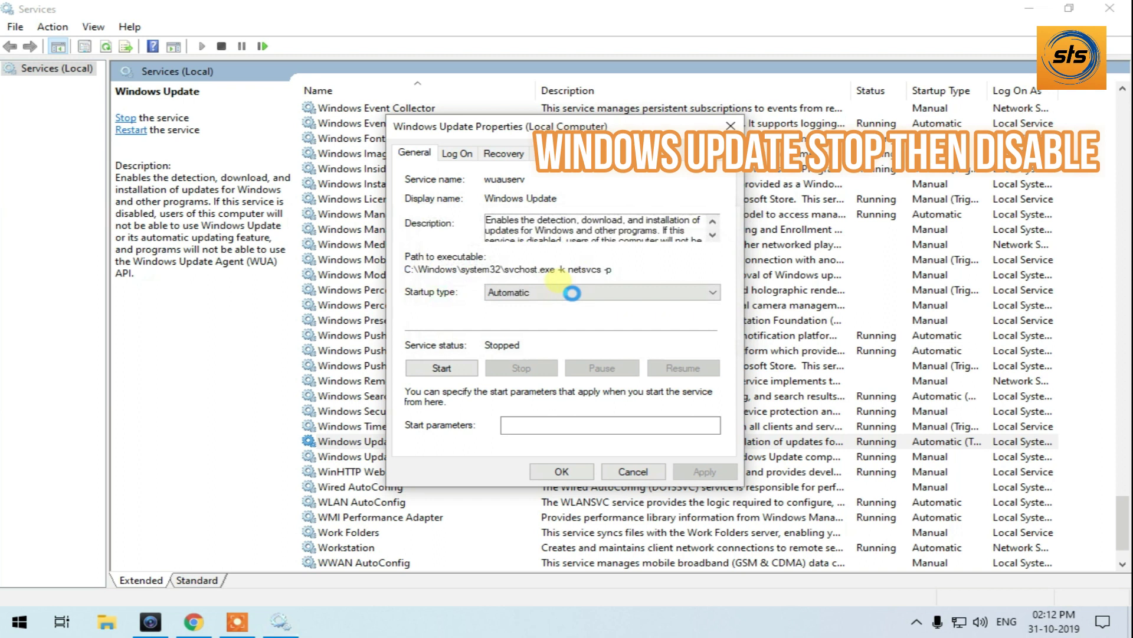
# - Set the Windows Update service's startup type to Disabled, apply the change and close the Services window
pyautogui.click(531, 291)
pyautogui.click(505, 337)
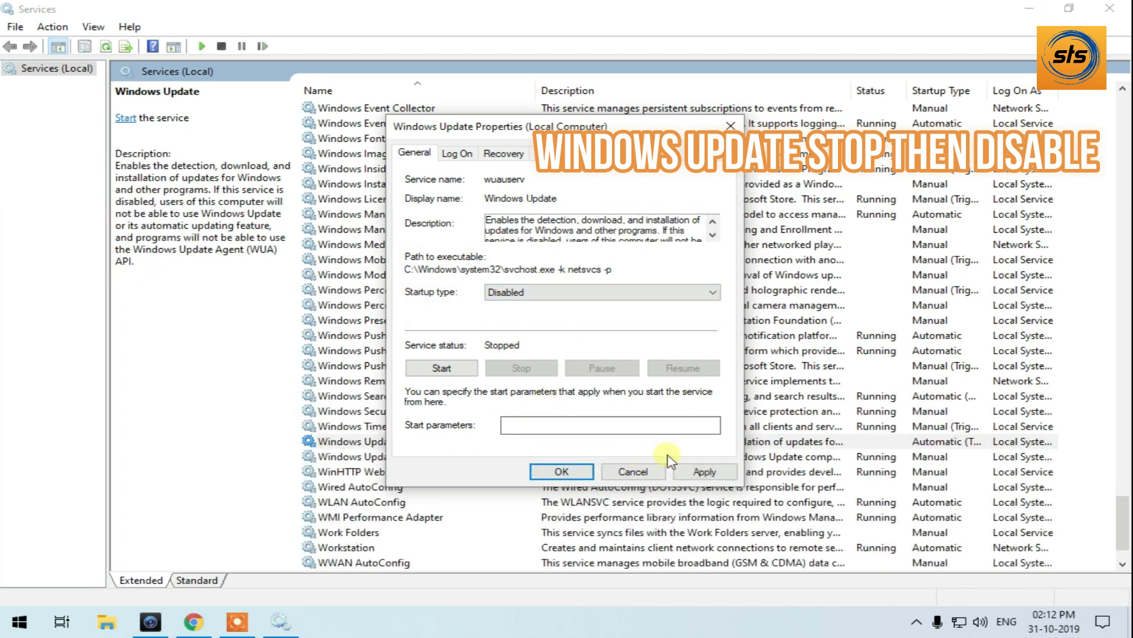
pyautogui.click(684, 473)
pyautogui.click(582, 471)
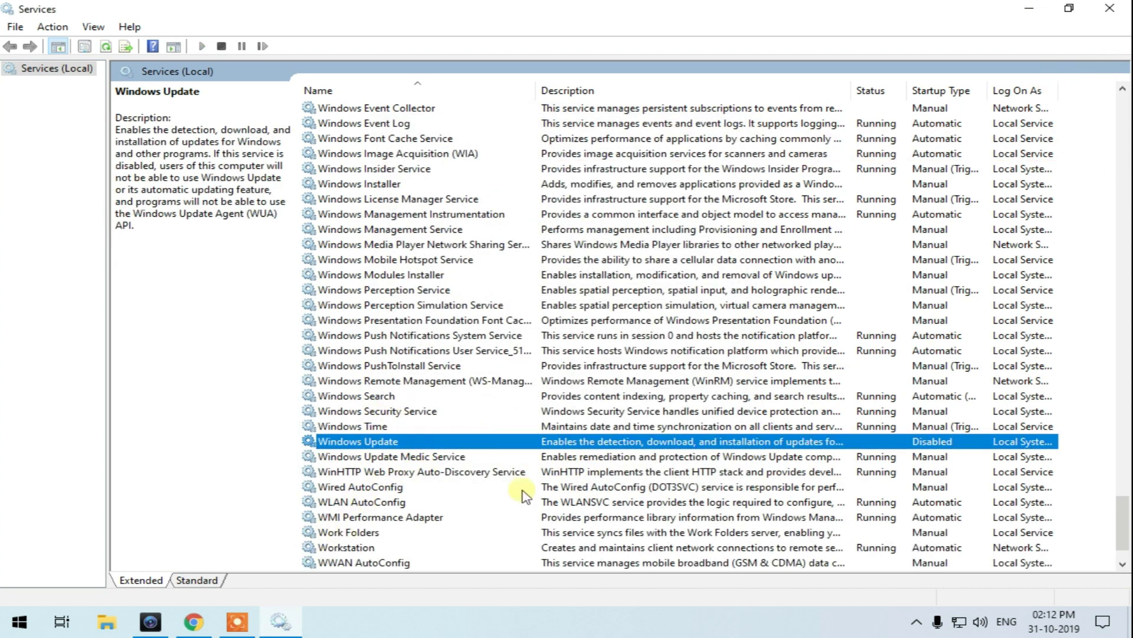
pyautogui.click(1109, 8)
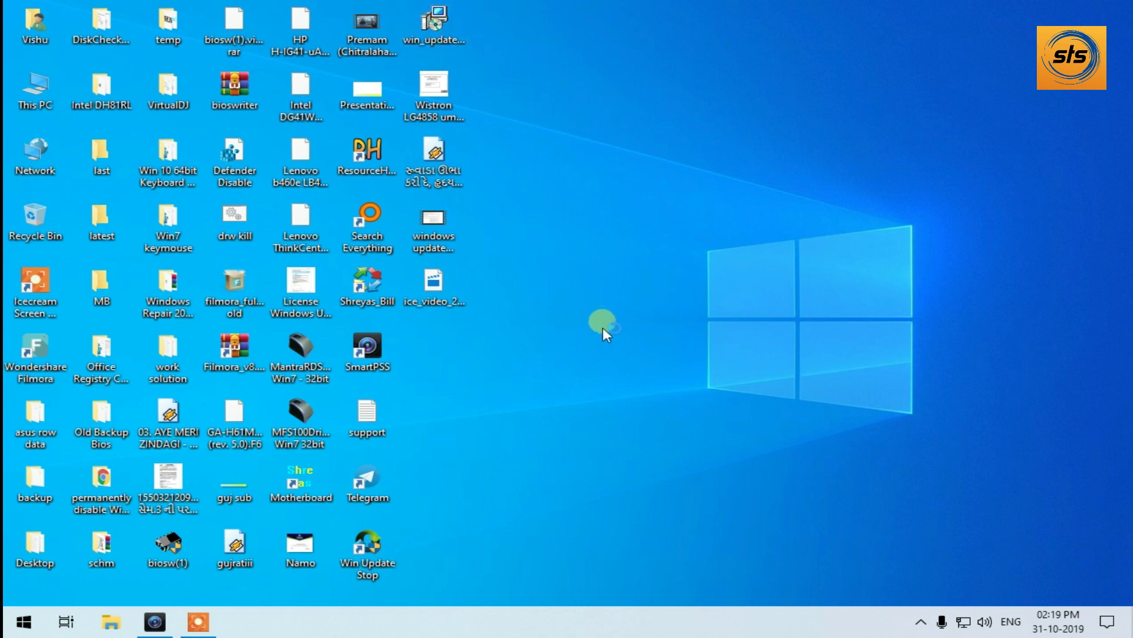
# - Install NoVirusThanks Win Update Stop, accepting the license agreement and keeping the desktop shortcut, and launch it when setup finishes
pyautogui.click(458, 388)
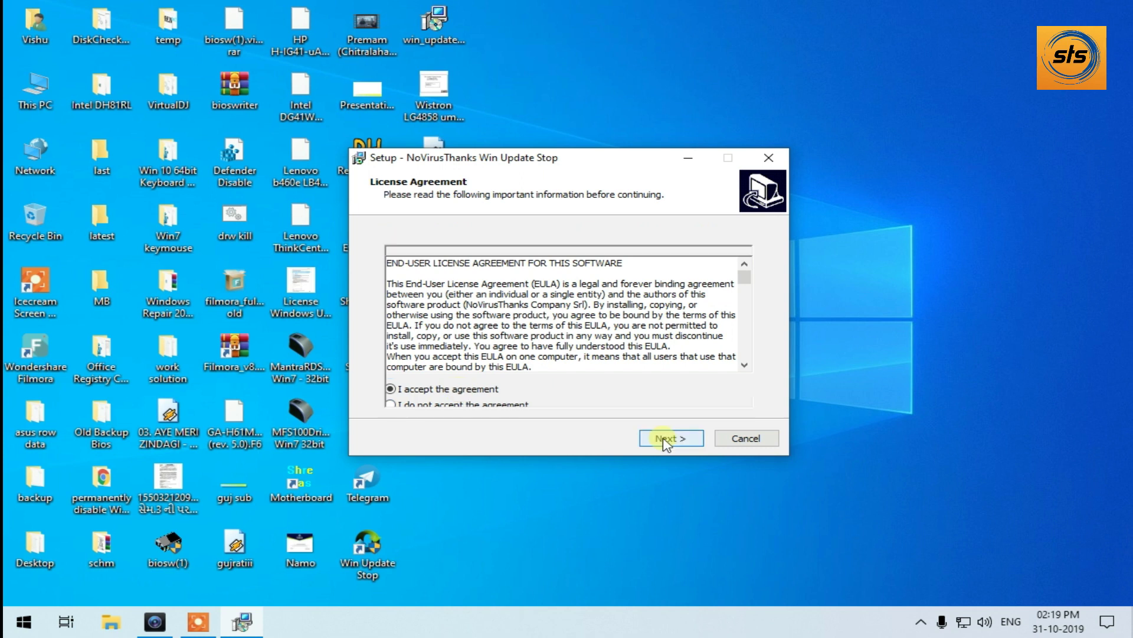
pyautogui.click(665, 441)
pyautogui.click(662, 443)
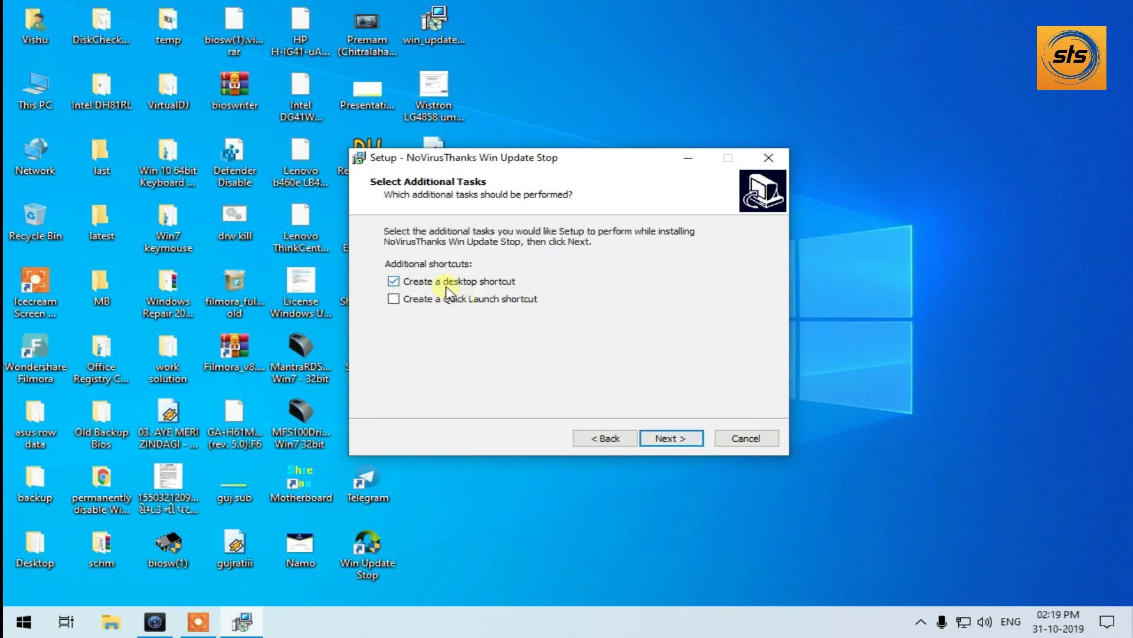
pyautogui.click(668, 442)
pyautogui.click(667, 440)
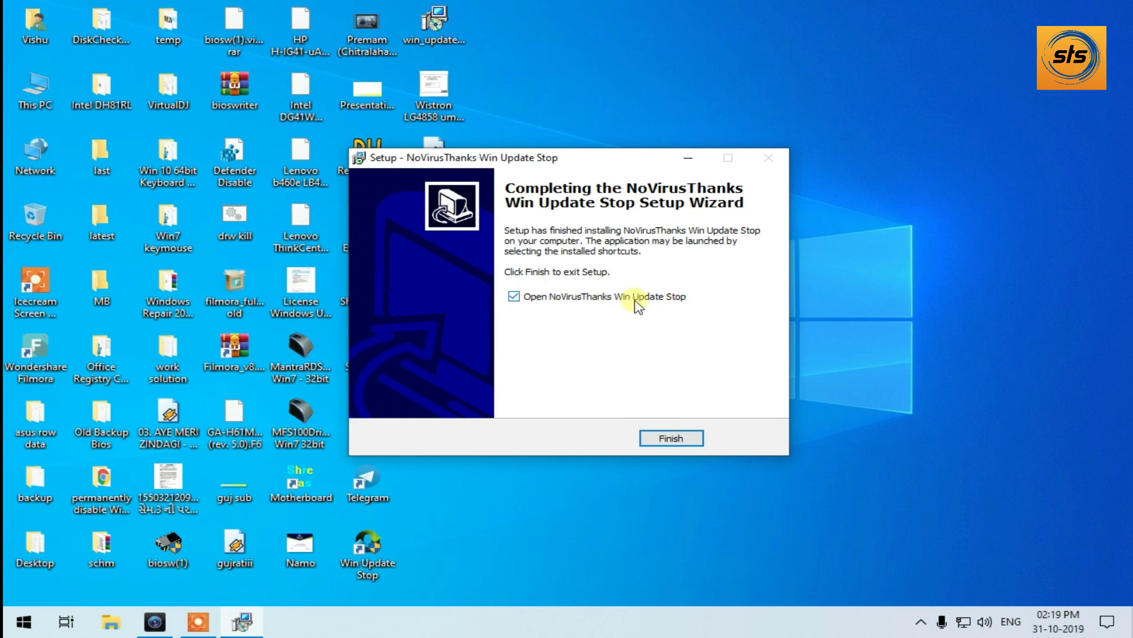
pyautogui.click(662, 438)
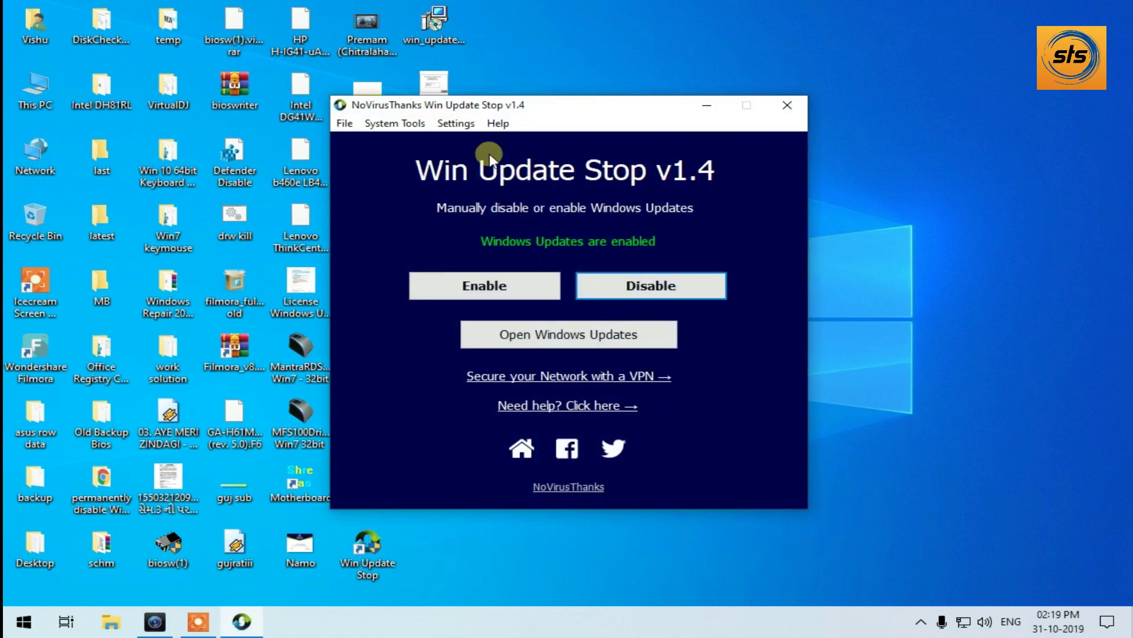
# - Close the post-install browser page and disable Windows updates in Win Update Stop
pyautogui.click(647, 300)
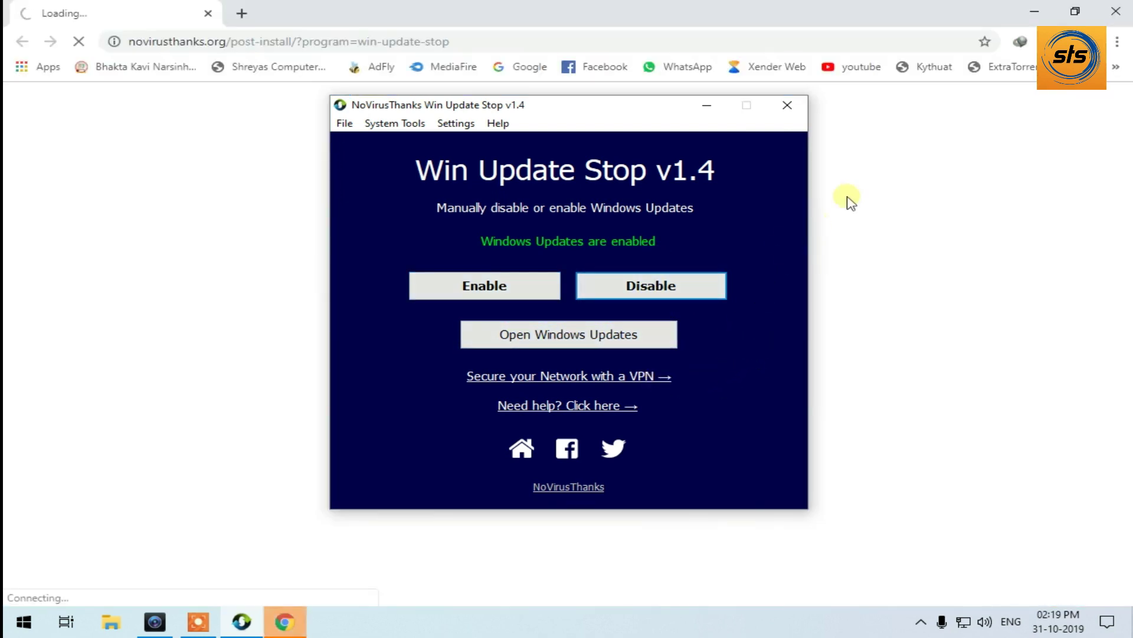
pyautogui.hotkey('alt', 'F4')
pyautogui.click(655, 289)
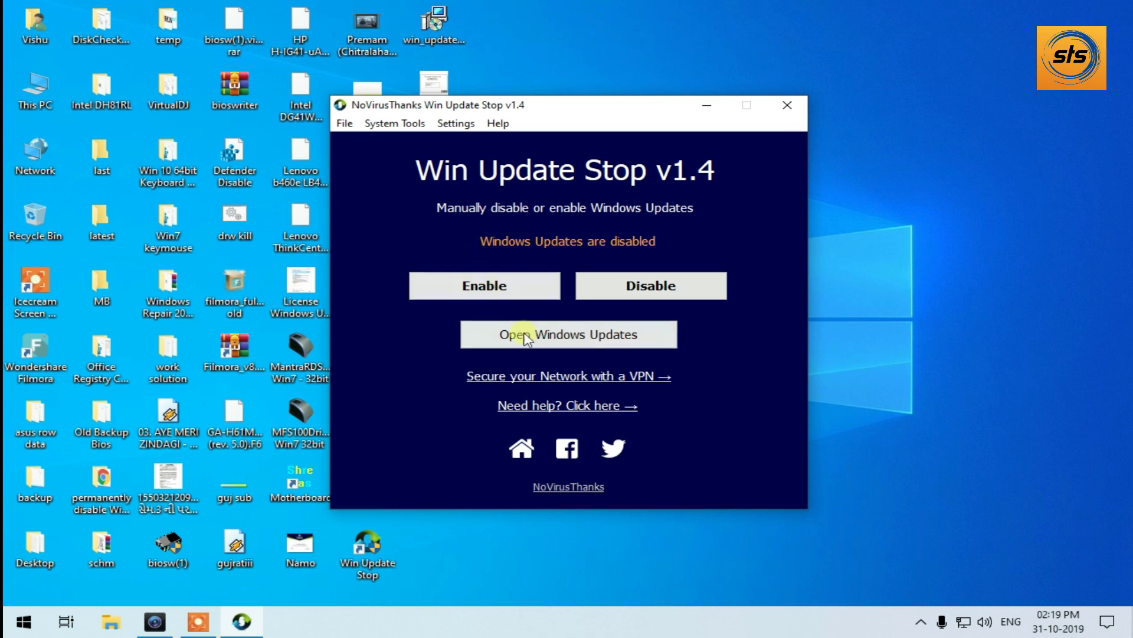
# - Open the Windows Update settings from Win Update Stop, check for updates, retry the check and minimize Settings
pyautogui.click(562, 340)
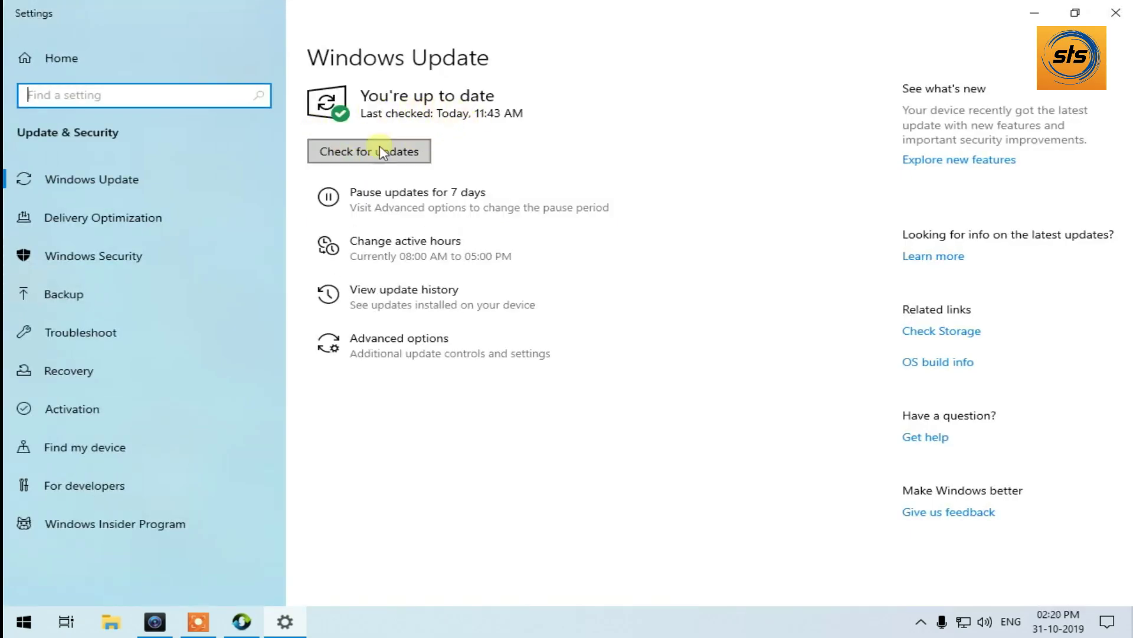
pyautogui.click(347, 155)
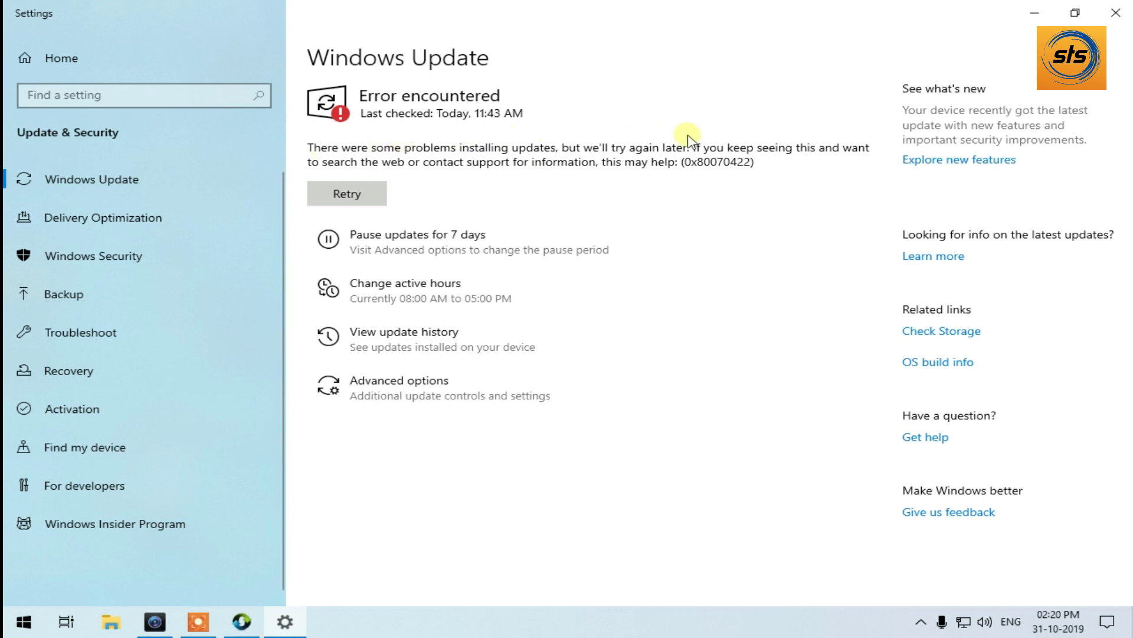
pyautogui.click(357, 197)
pyautogui.click(1034, 18)
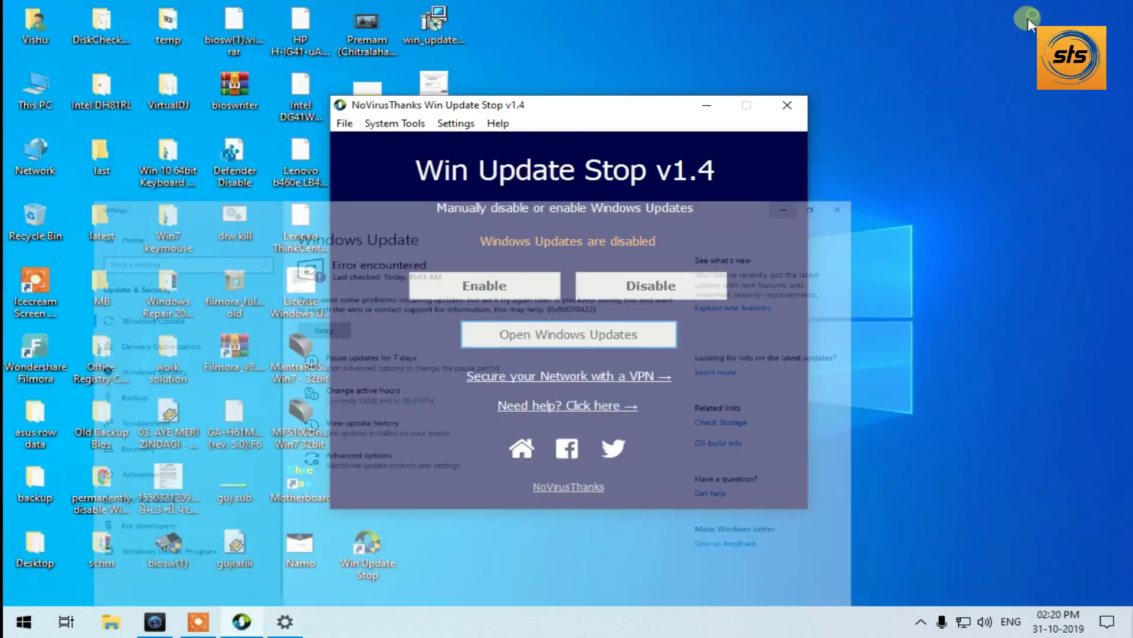
# - Re-enable Windows updates in Win Update Stop and retry the update check in Settings, closing both windows when done
pyautogui.click(493, 282)
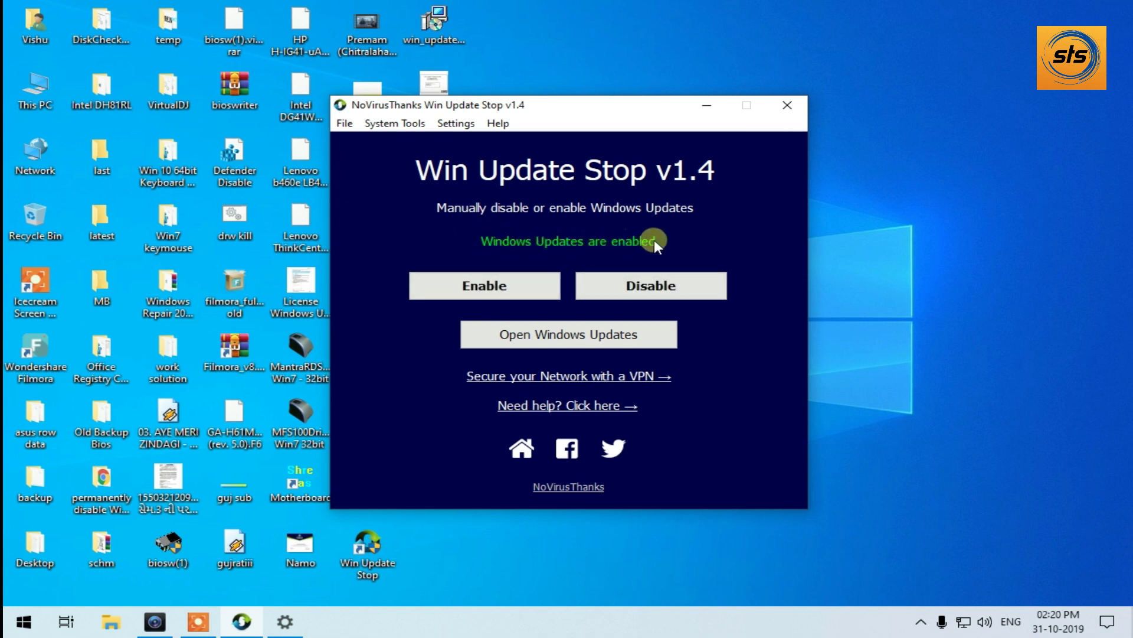
pyautogui.click(296, 619)
pyautogui.click(376, 201)
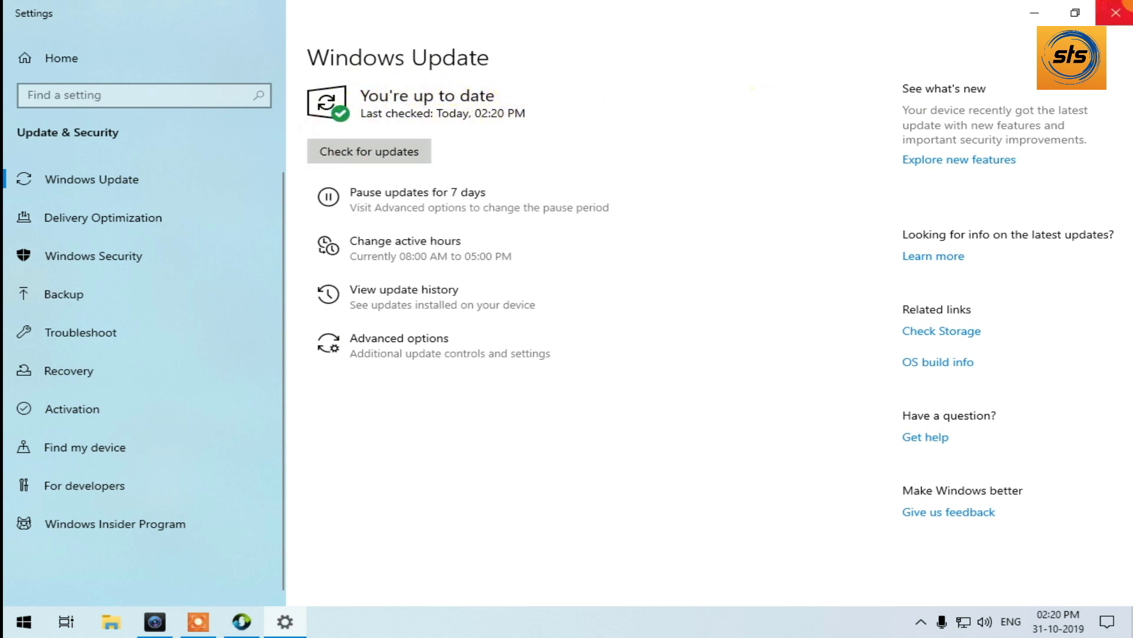
pyautogui.click(1116, 12)
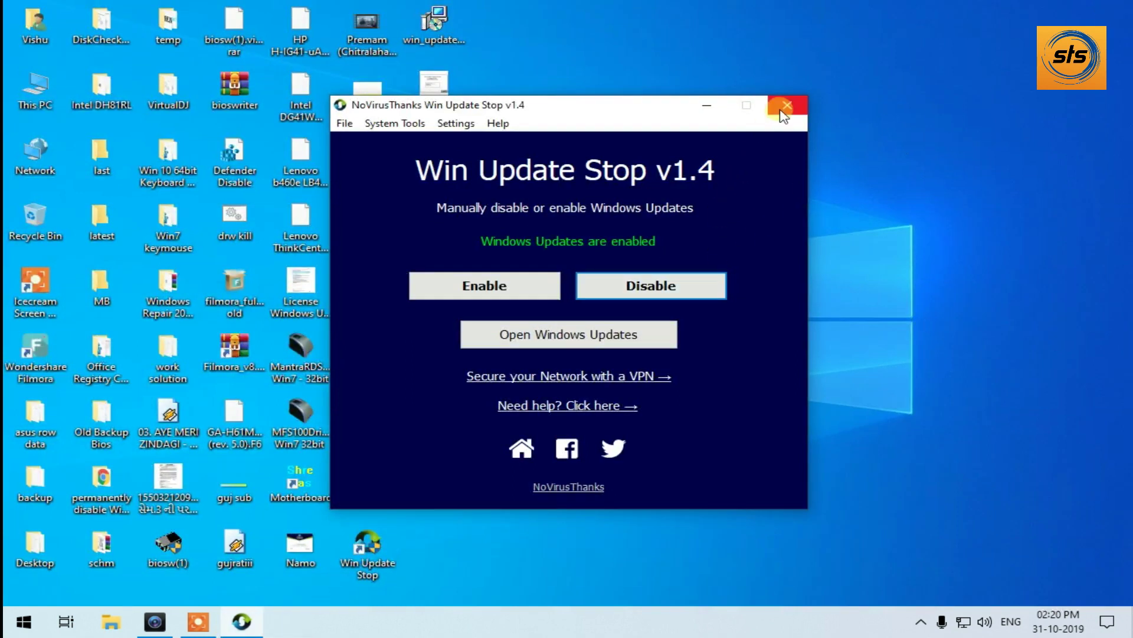
pyautogui.click(781, 109)
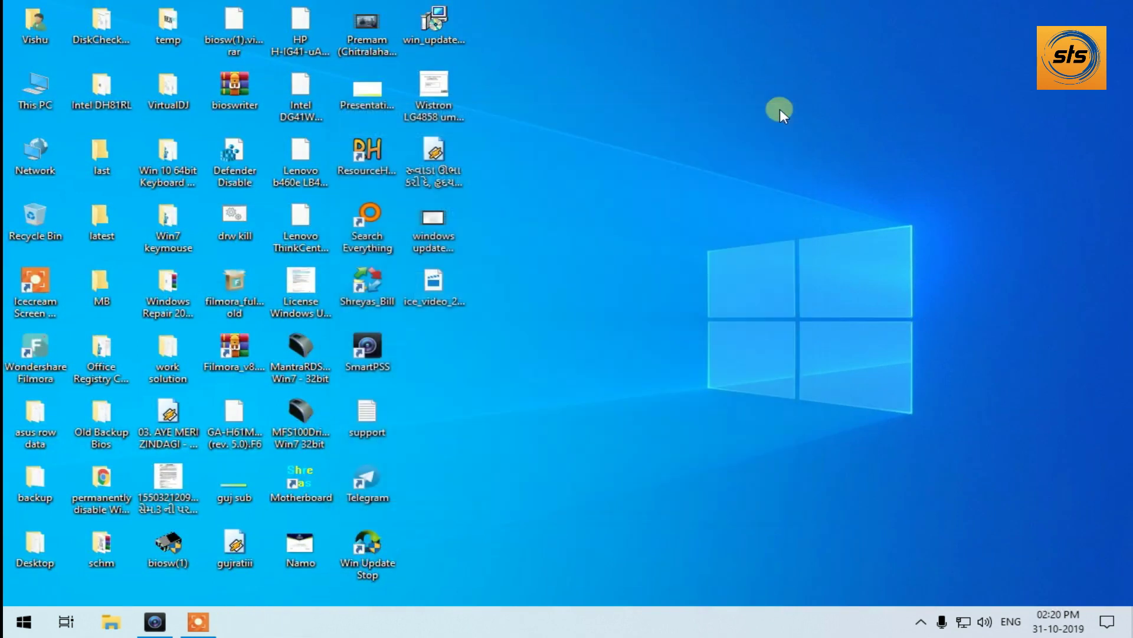